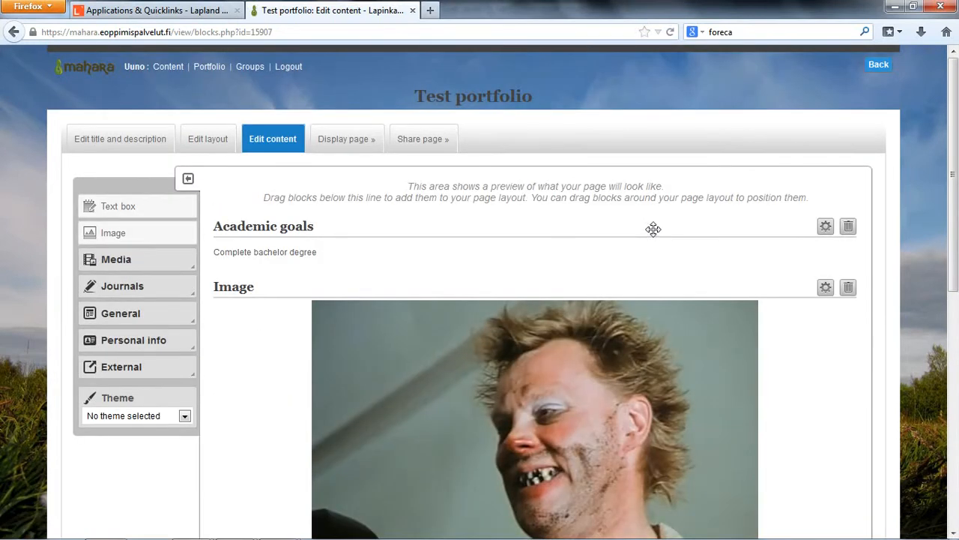
{"action": "scroll", "coordinate": [584, 255], "scroll_direction": "down", "scroll_amount": 4}
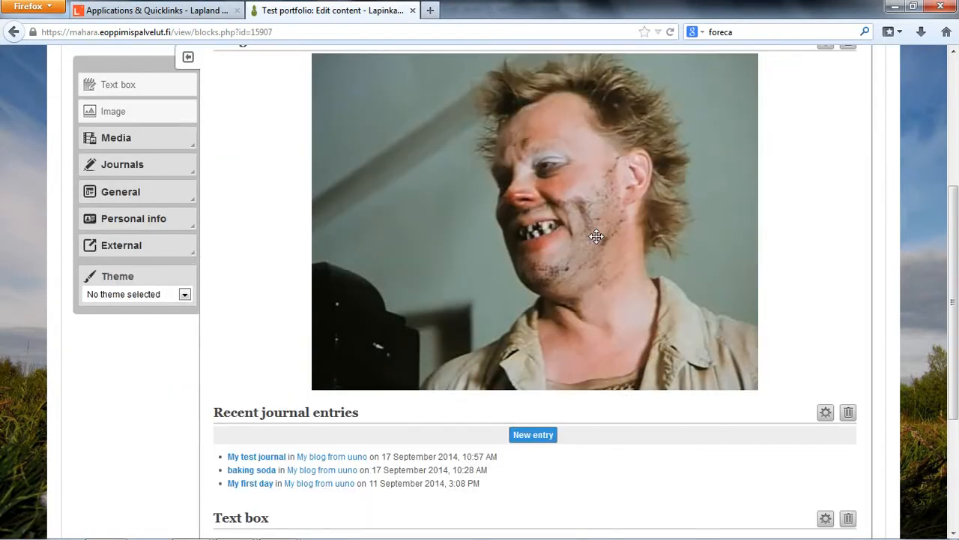
- Open Test portfolio in view mode from the list of portfolio pages and examine its blocks
{"action": "scroll", "coordinate": [550, 304], "scroll_direction": "up", "scroll_amount": 5}
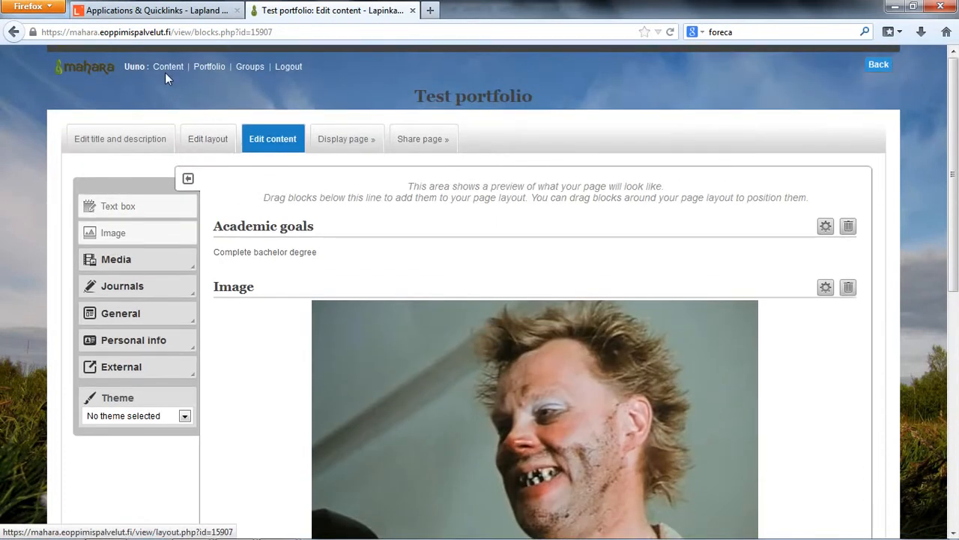
{"action": "left_click", "coordinate": [213, 69]}
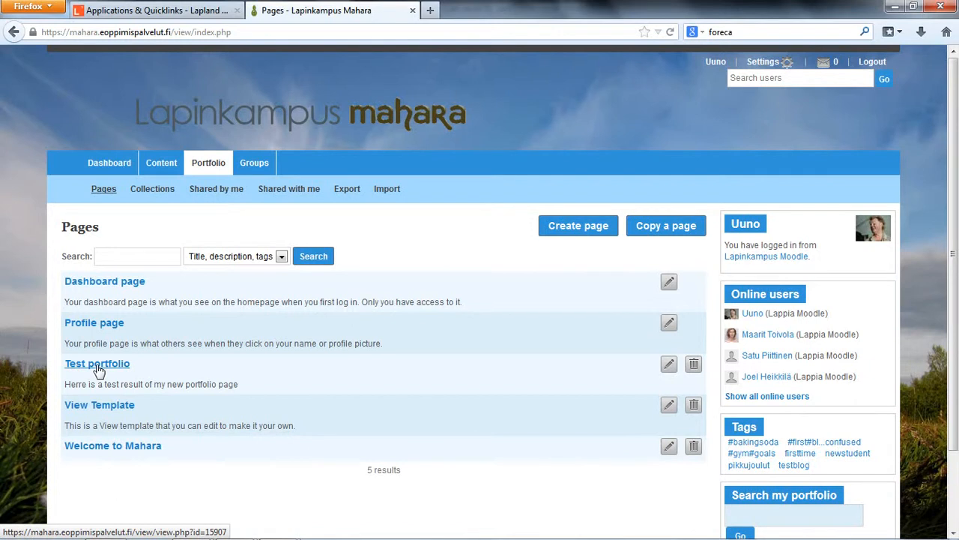
{"action": "left_click", "coordinate": [216, 171]}
{"action": "left_click", "coordinate": [97, 365]}
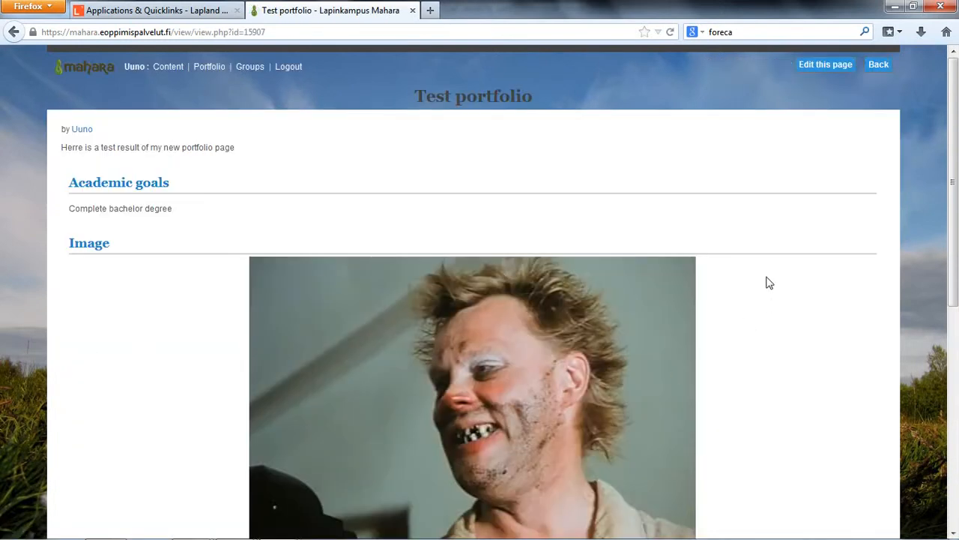
{"action": "scroll", "coordinate": [768, 282], "scroll_direction": "down", "scroll_amount": 5}
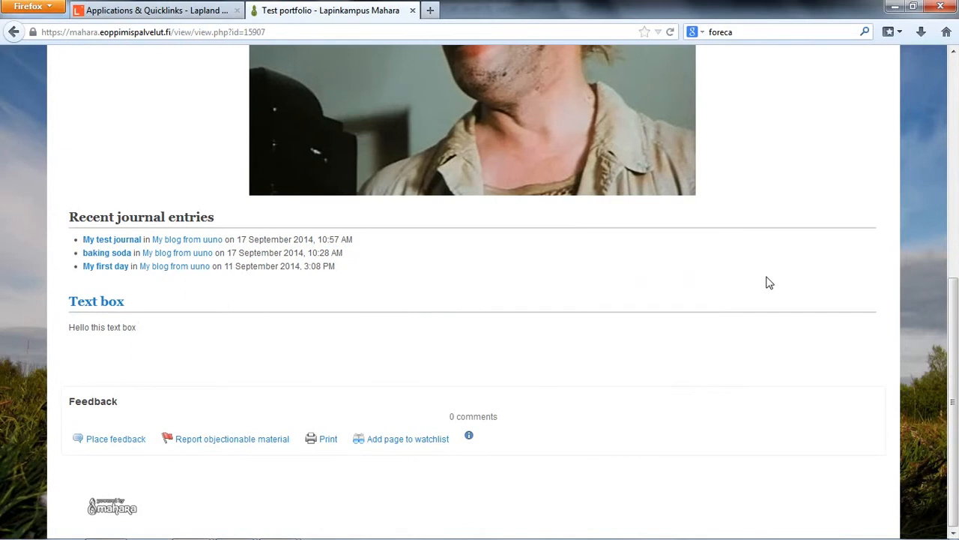
{"action": "scroll", "coordinate": [768, 282], "scroll_direction": "up", "scroll_amount": 6}
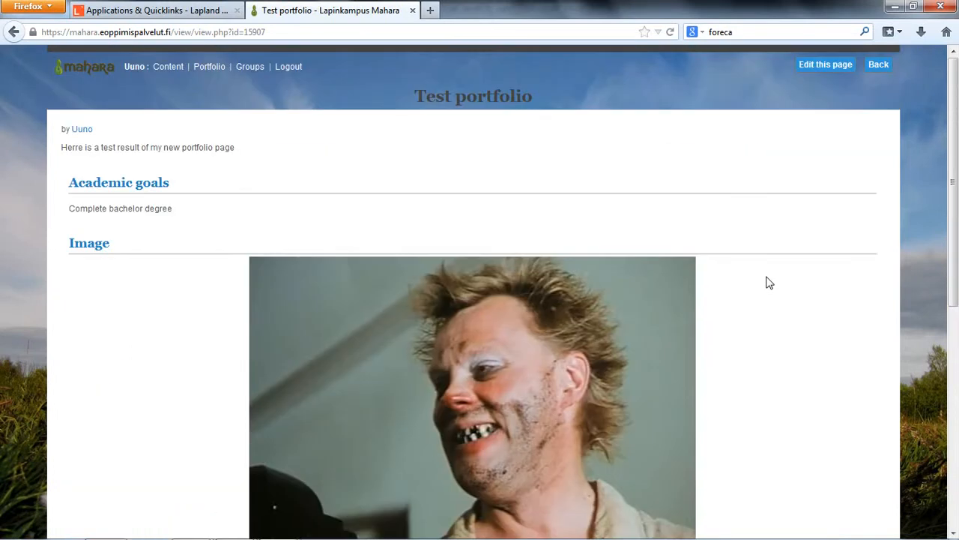
{"action": "scroll", "coordinate": [768, 282], "scroll_direction": "down", "scroll_amount": 1}
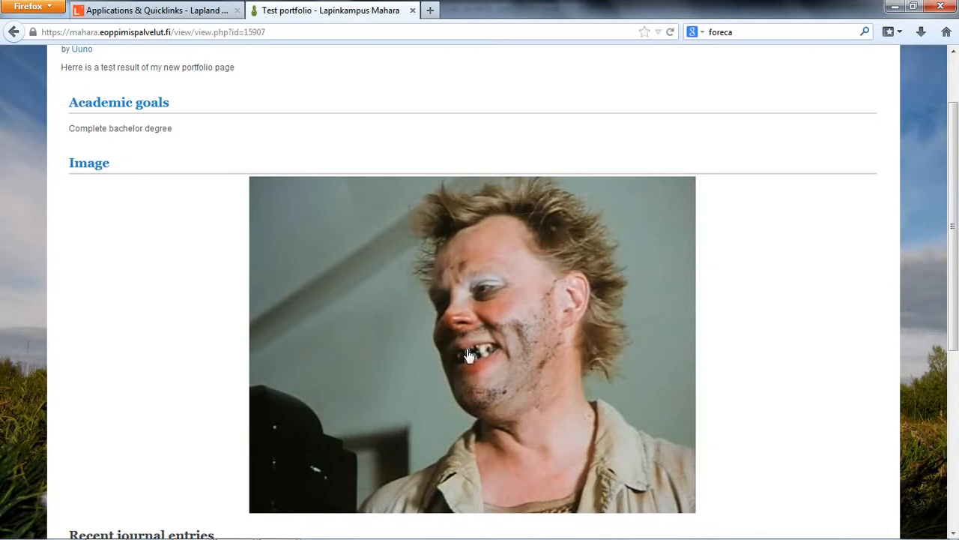
{"action": "scroll", "coordinate": [755, 328], "scroll_direction": "down", "scroll_amount": 4}
{"action": "scroll", "coordinate": [756, 328], "scroll_direction": "up", "scroll_amount": 5}
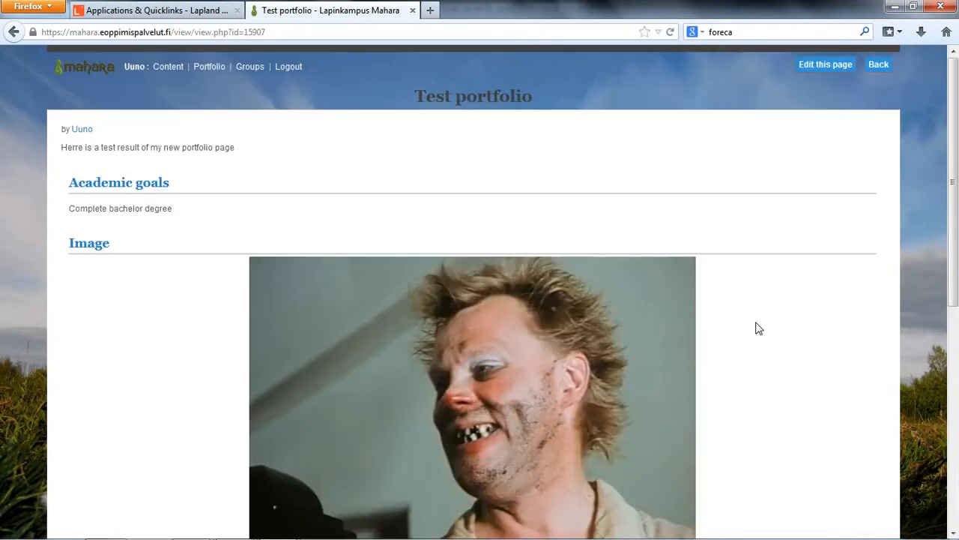
- Open the Test portfolio page for editing and set the Image block's width to 150 pixels
{"action": "left_click", "coordinate": [823, 65]}
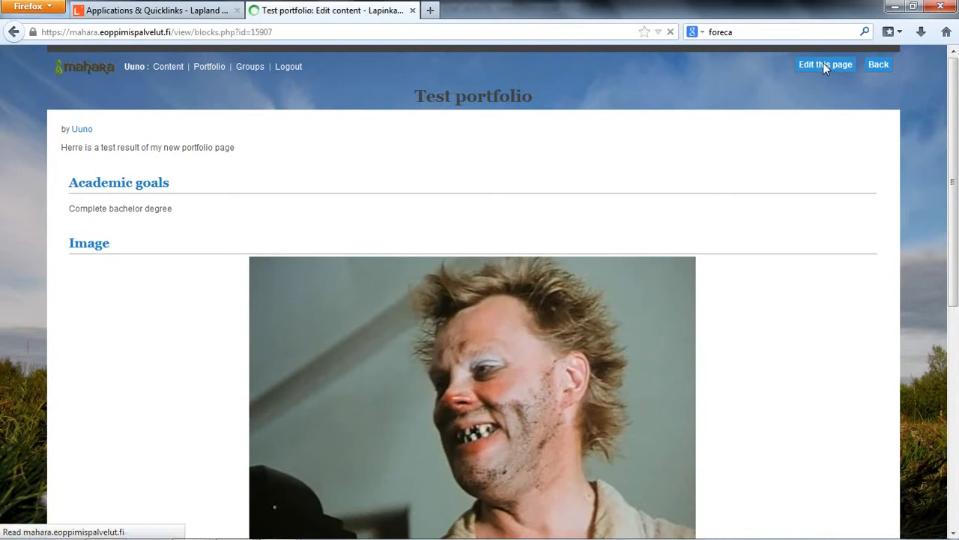
{"action": "scroll", "coordinate": [636, 277], "scroll_direction": "down", "scroll_amount": 3}
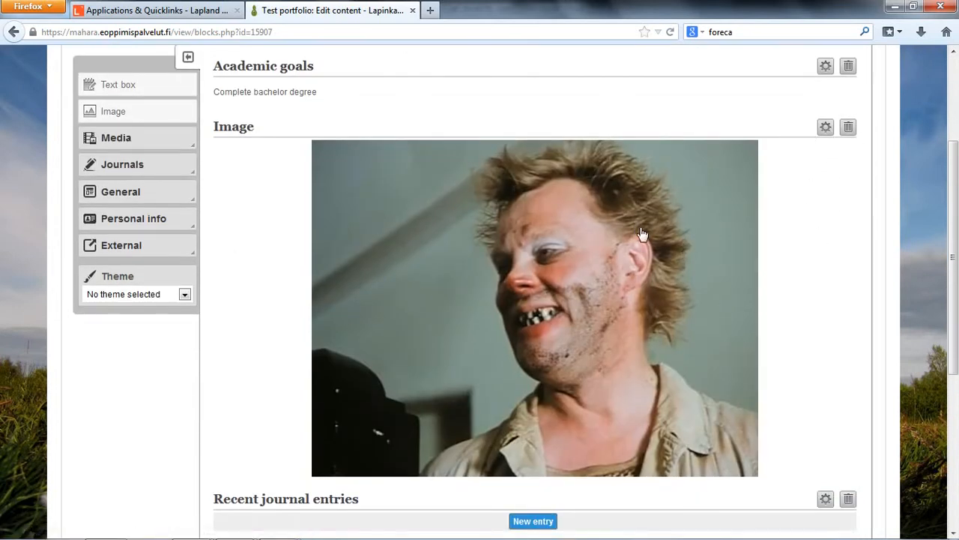
{"action": "left_click", "coordinate": [825, 129]}
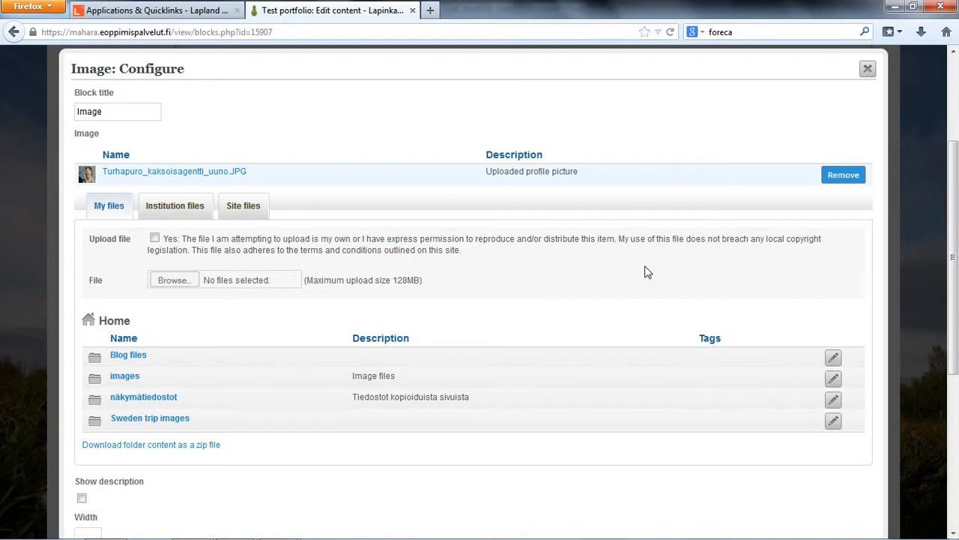
{"action": "scroll", "coordinate": [527, 226], "scroll_direction": "down", "scroll_amount": 4}
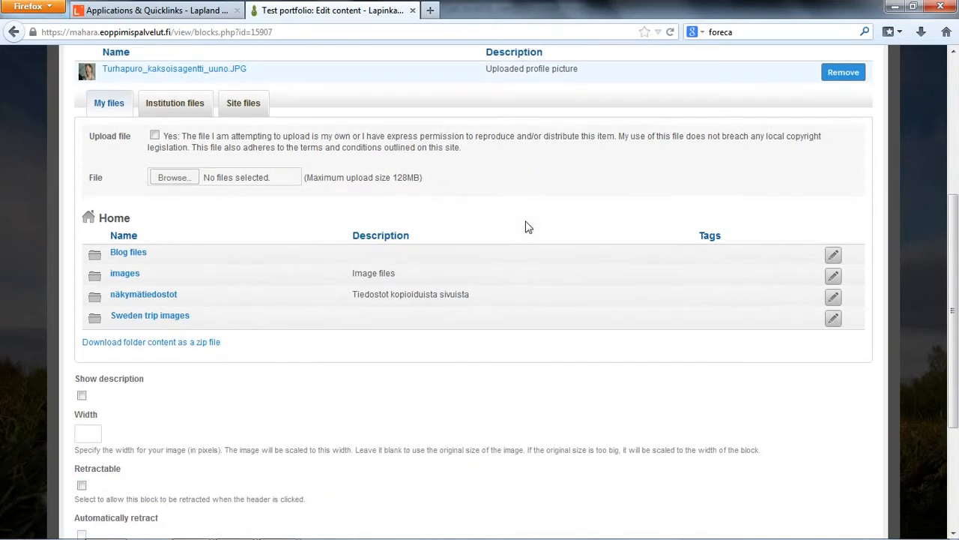
{"action": "scroll", "coordinate": [526, 231], "scroll_direction": "up", "scroll_amount": 2}
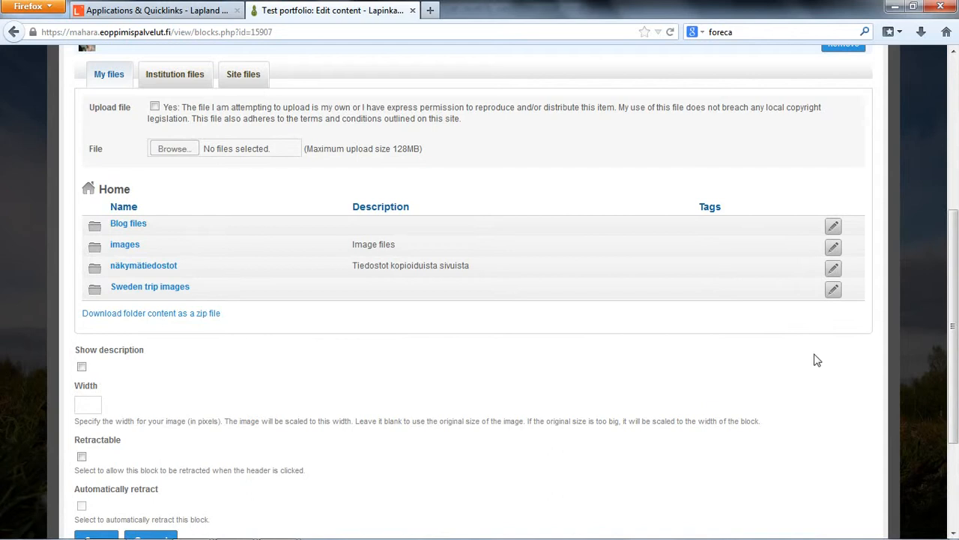
{"action": "left_click", "coordinate": [85, 405]}
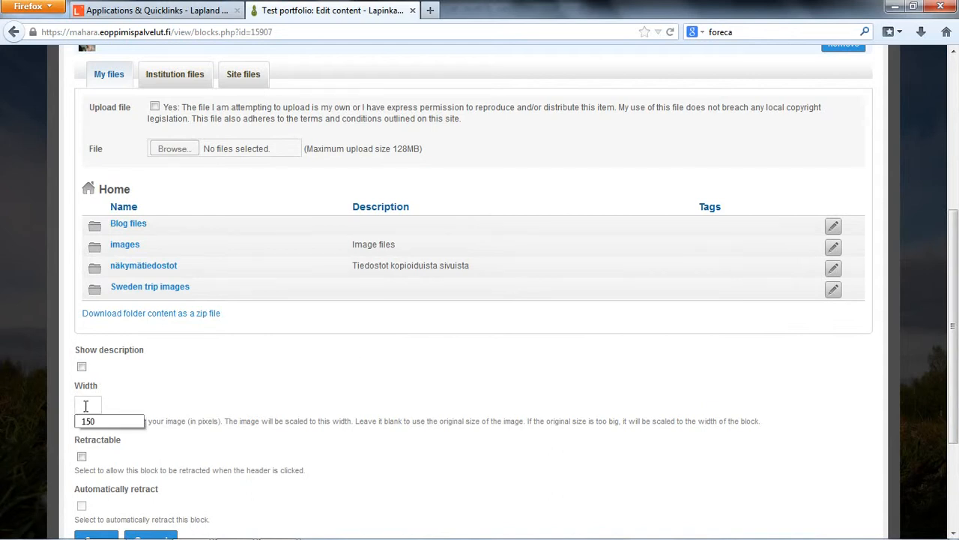
{"action": "left_click", "coordinate": [98, 420]}
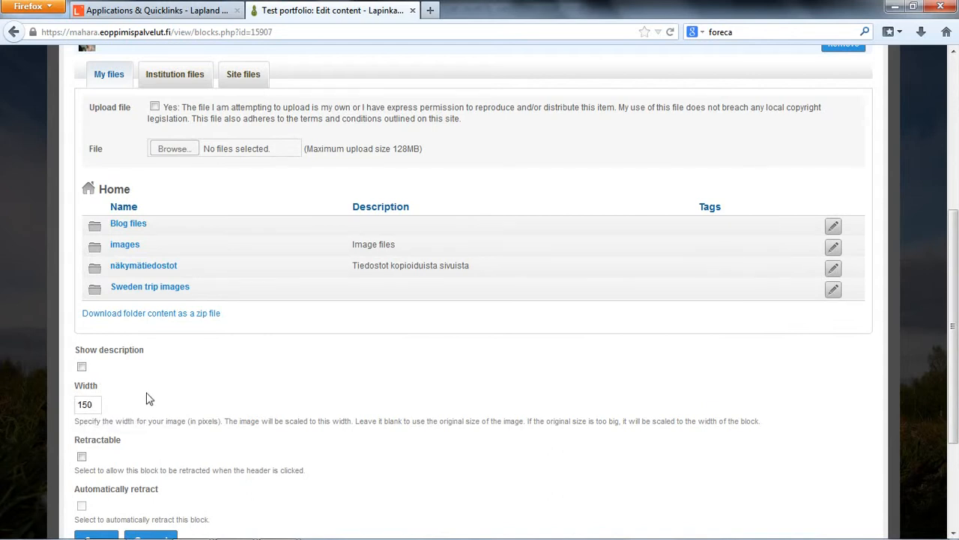
{"action": "scroll", "coordinate": [147, 385], "scroll_direction": "down", "scroll_amount": 2}
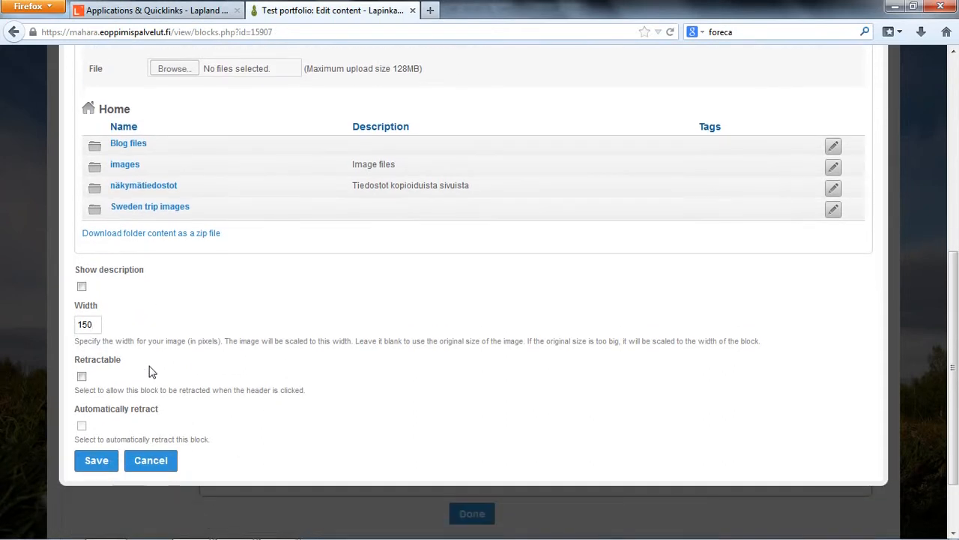
{"action": "left_click", "coordinate": [97, 460]}
- Move the Image block above Academic goals and then below Recent journal entries
{"action": "scroll", "coordinate": [392, 418], "scroll_direction": "up", "scroll_amount": 4}
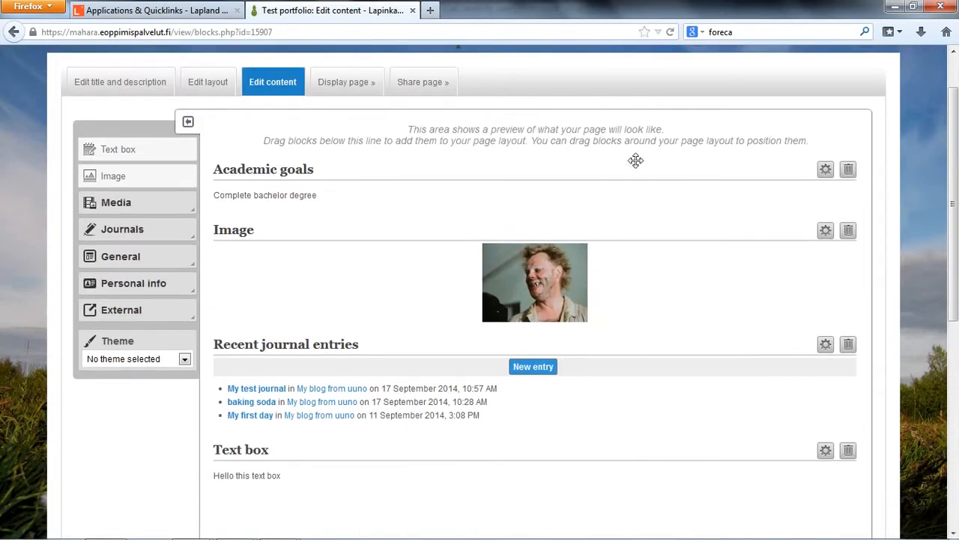
{"action": "left_click_drag", "start_coordinate": [550, 285], "coordinate": [285, 293]}
{"action": "left_click_drag", "start_coordinate": [248, 230], "coordinate": [700, 207]}
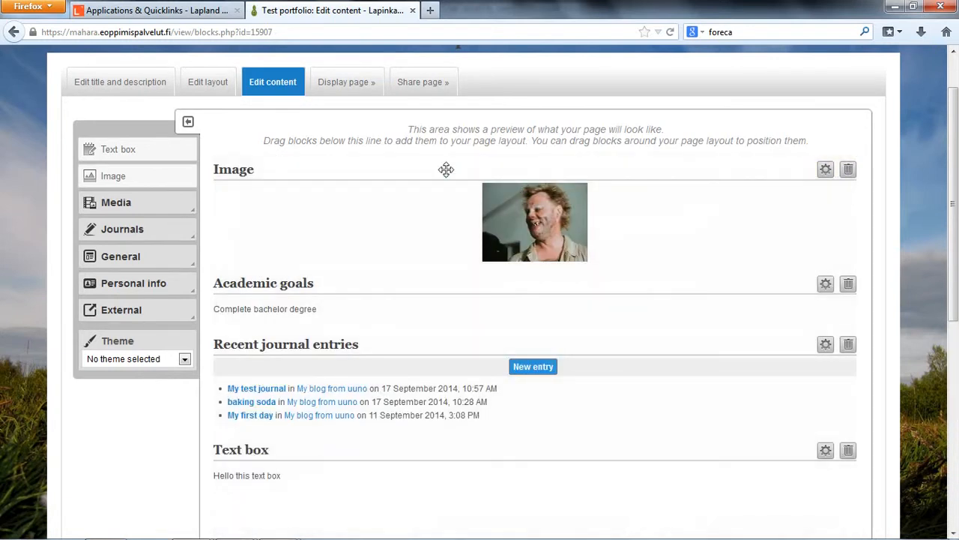
{"action": "left_click_drag", "start_coordinate": [279, 167], "coordinate": [262, 369]}
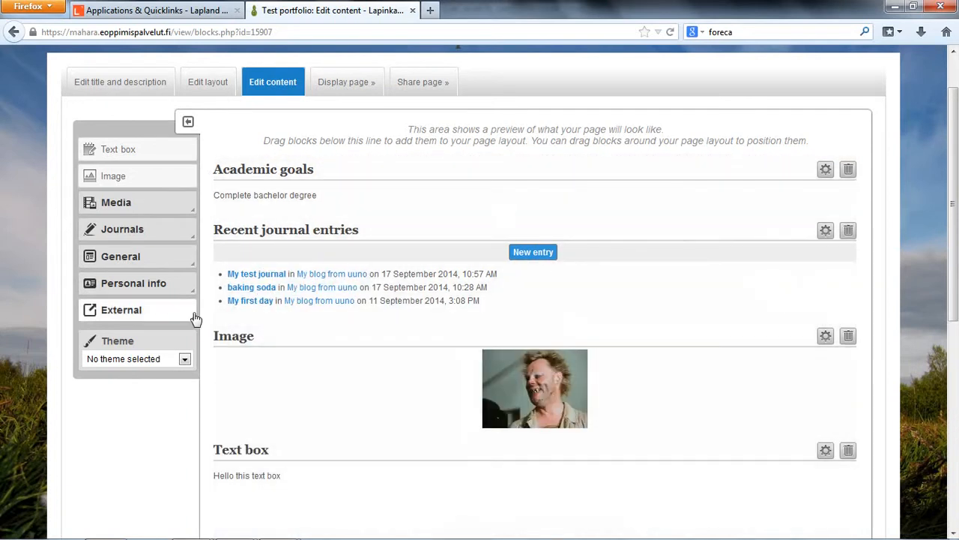
- Apply the Sunset theme to the Test portfolio page
{"action": "left_click", "coordinate": [165, 359]}
{"action": "left_click", "coordinate": [165, 359]}
{"action": "scroll", "coordinate": [293, 364], "scroll_direction": "up", "scroll_amount": 1}
{"action": "scroll", "coordinate": [293, 364], "scroll_direction": "down", "scroll_amount": 2}
{"action": "scroll", "coordinate": [60, 360], "scroll_direction": "up", "scroll_amount": 1}
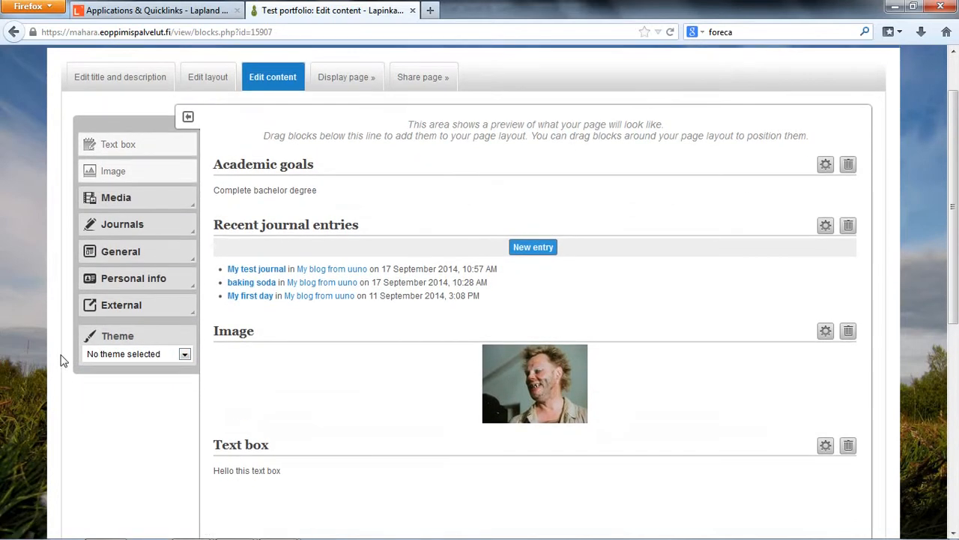
{"action": "scroll", "coordinate": [140, 296], "scroll_direction": "down", "scroll_amount": 2}
{"action": "left_click", "coordinate": [143, 295]}
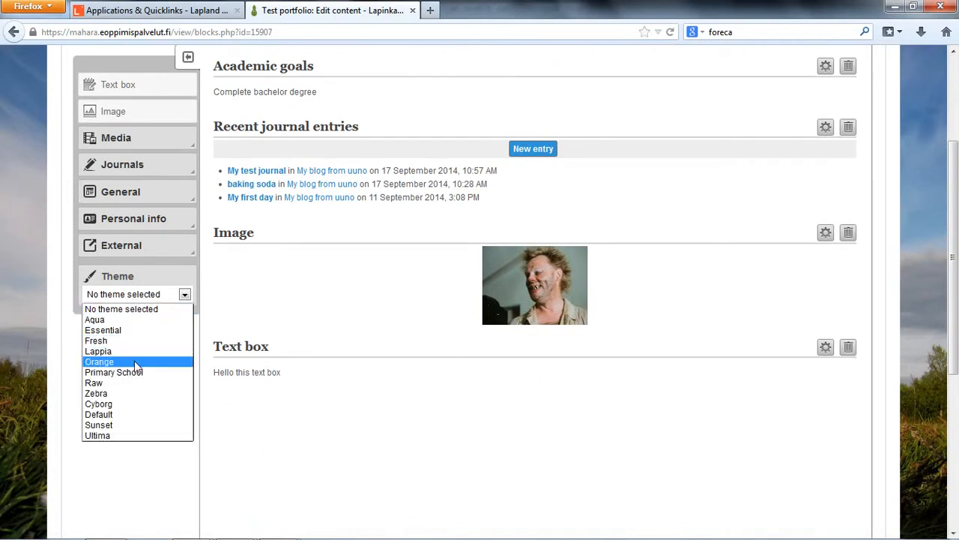
{"action": "left_click", "coordinate": [135, 424]}
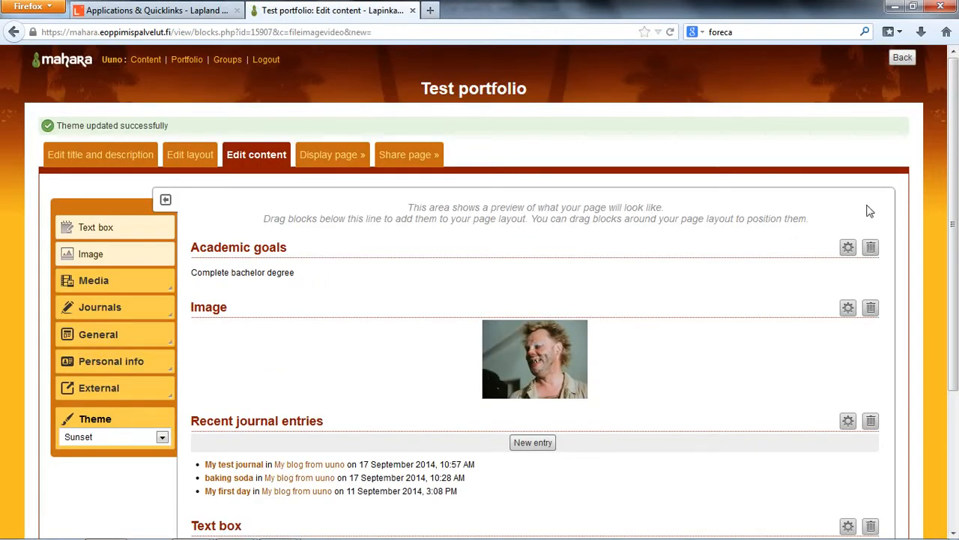
{"action": "scroll", "coordinate": [676, 215], "scroll_direction": "down", "scroll_amount": 4}
{"action": "scroll", "coordinate": [197, 263], "scroll_direction": "up", "scroll_amount": 4}
{"action": "scroll", "coordinate": [378, 269], "scroll_direction": "down", "scroll_amount": 2}
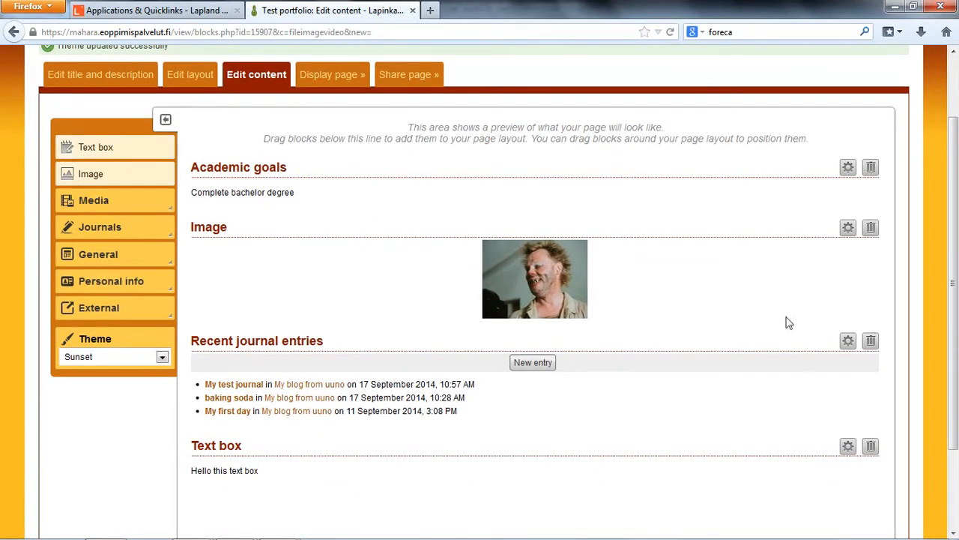
- Apply the Fresh theme to the page
{"action": "left_click", "coordinate": [131, 358]}
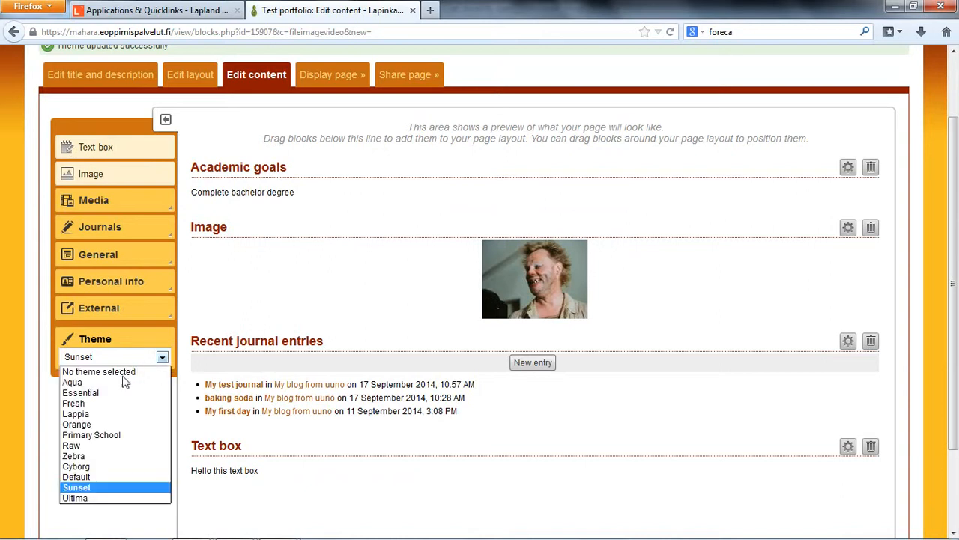
{"action": "left_click", "coordinate": [113, 403]}
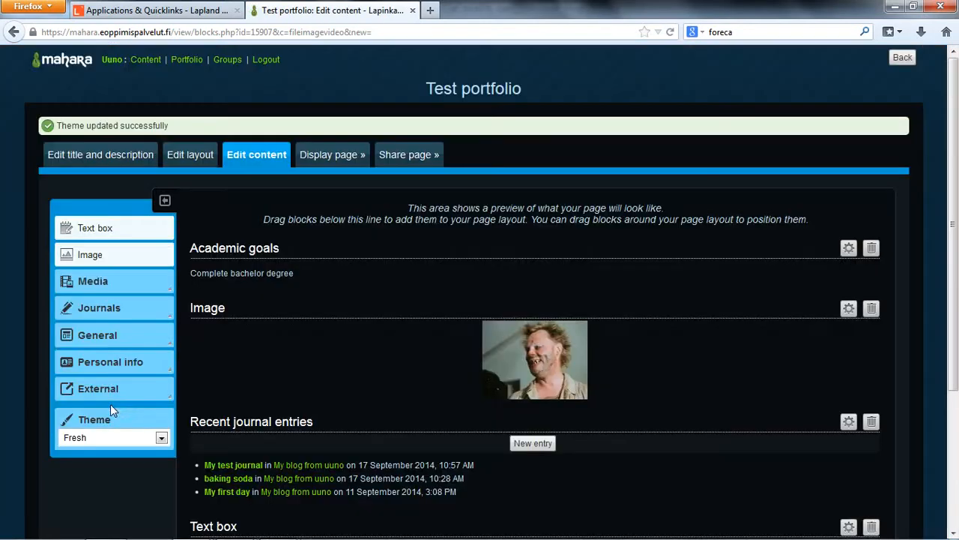
{"action": "scroll", "coordinate": [343, 341], "scroll_direction": "down", "scroll_amount": 4}
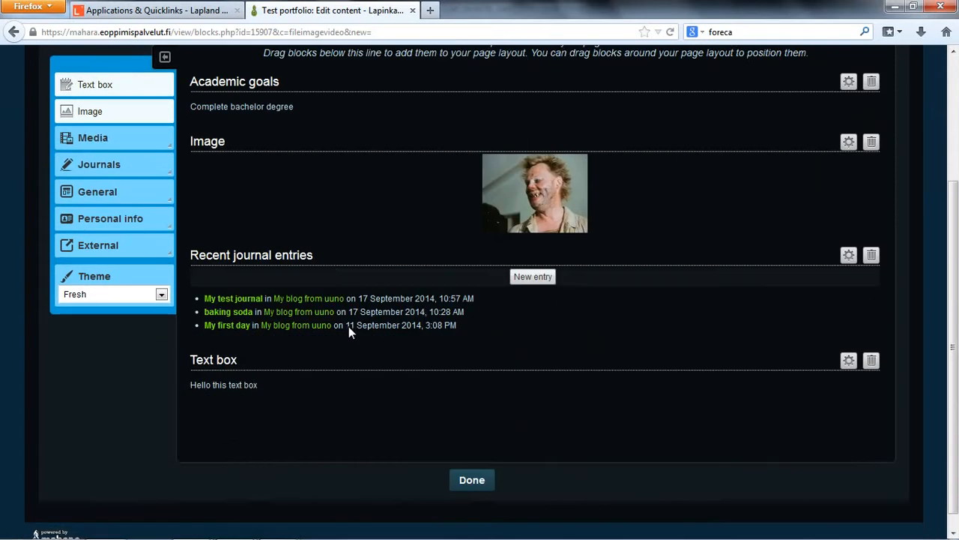
{"action": "scroll", "coordinate": [348, 326], "scroll_direction": "up", "scroll_amount": 4}
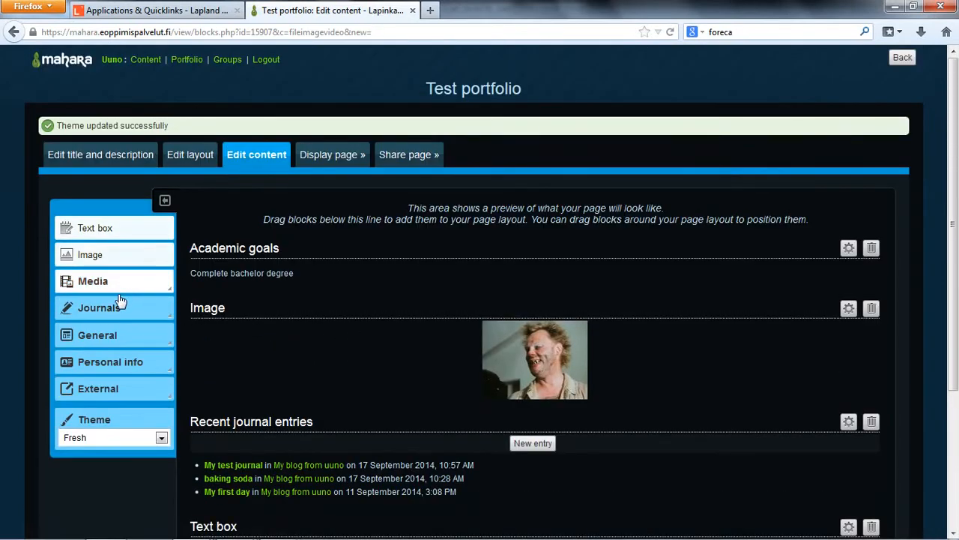
- Set the page's theme back to No theme selected
{"action": "left_click", "coordinate": [95, 437]}
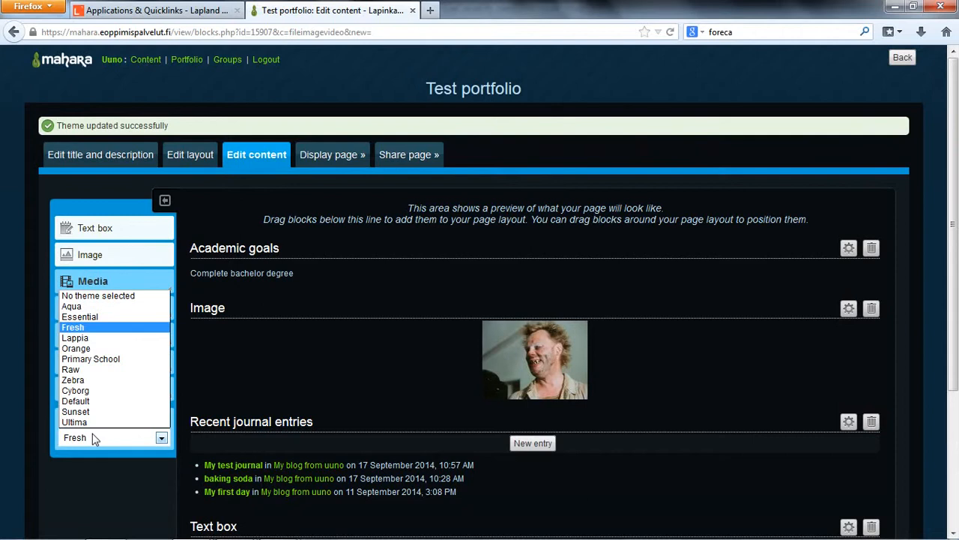
{"action": "left_click", "coordinate": [120, 296]}
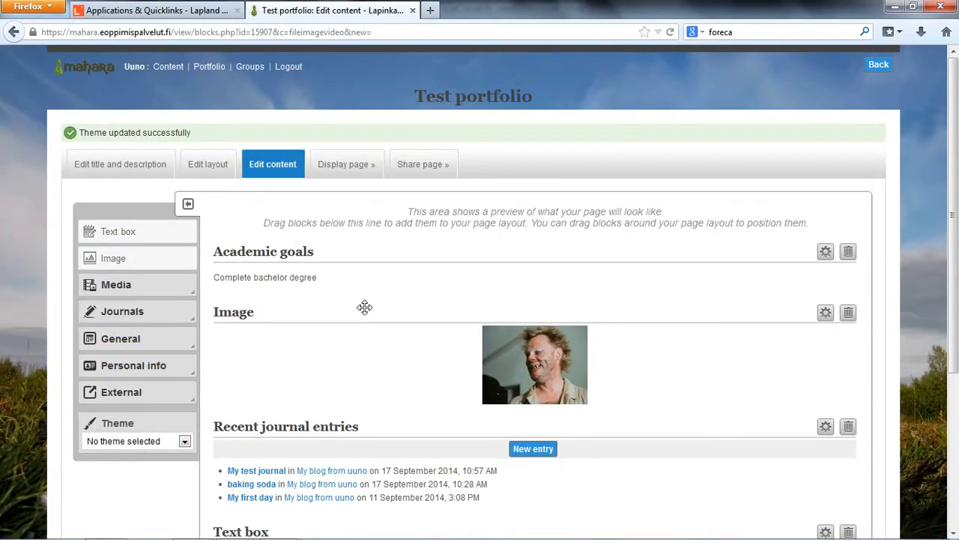
{"action": "scroll", "coordinate": [388, 295], "scroll_direction": "down", "scroll_amount": 3}
{"action": "scroll", "coordinate": [376, 330], "scroll_direction": "up", "scroll_amount": 3}
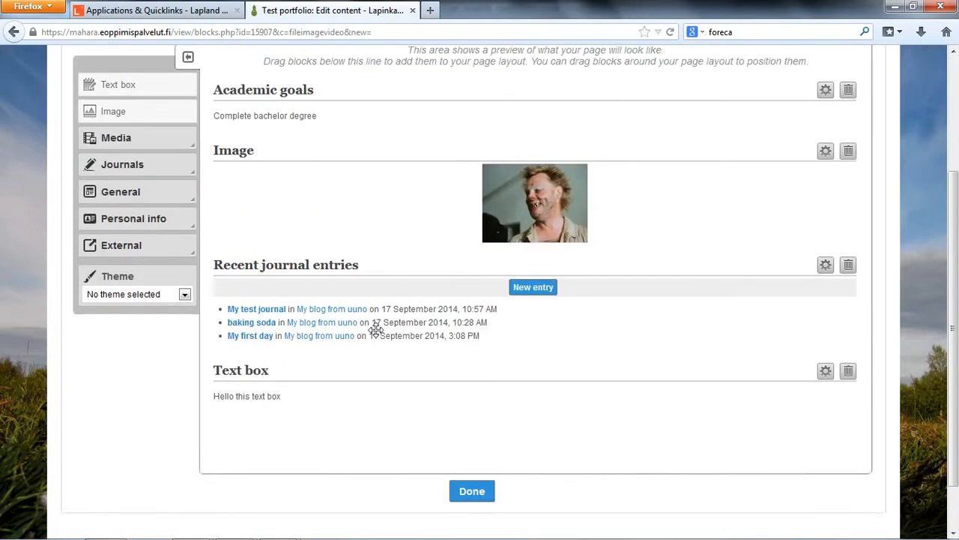
- Move the Text box block into the middle column of the three-column row below Recent journal entries
{"action": "scroll", "coordinate": [401, 320], "scroll_direction": "down", "scroll_amount": 2}
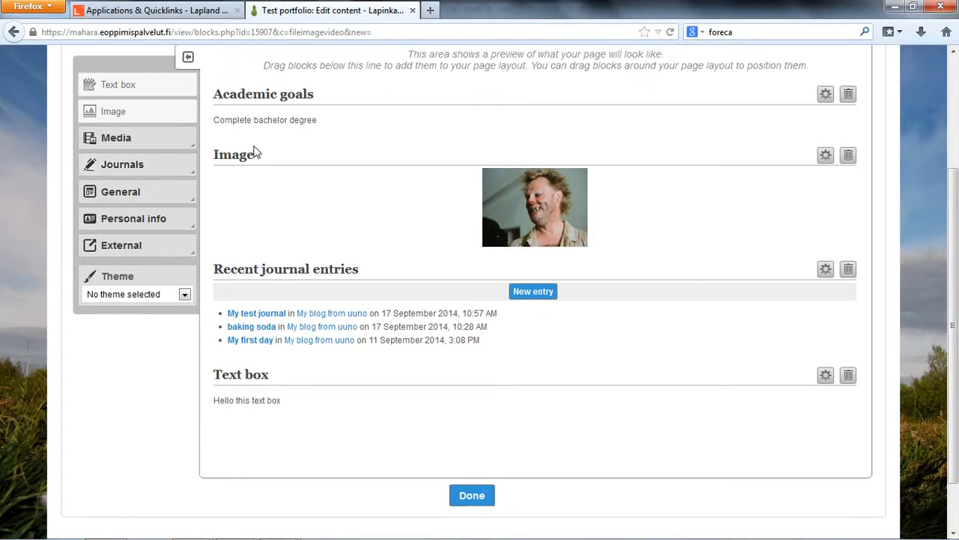
{"action": "scroll", "coordinate": [193, 146], "scroll_direction": "up", "scroll_amount": 1}
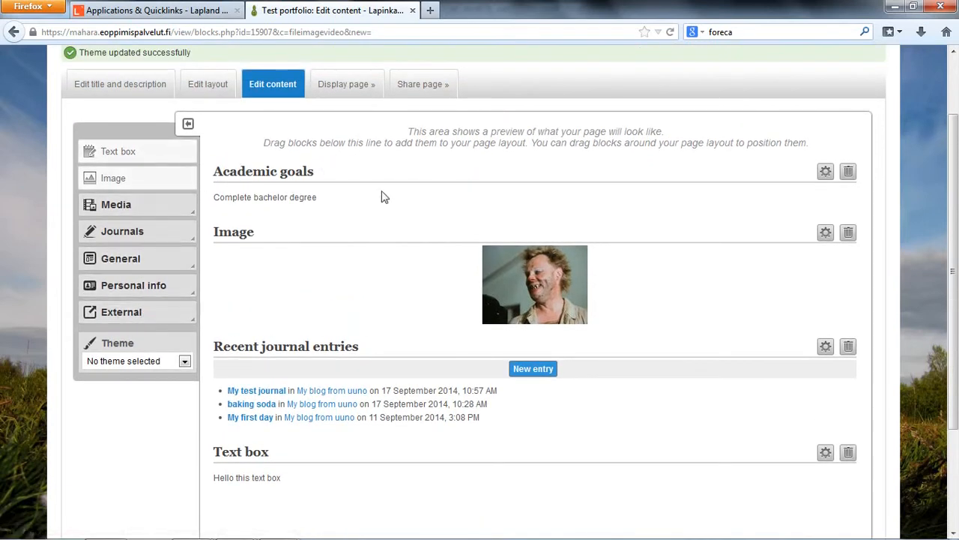
{"action": "scroll", "coordinate": [455, 380], "scroll_direction": "down", "scroll_amount": 2}
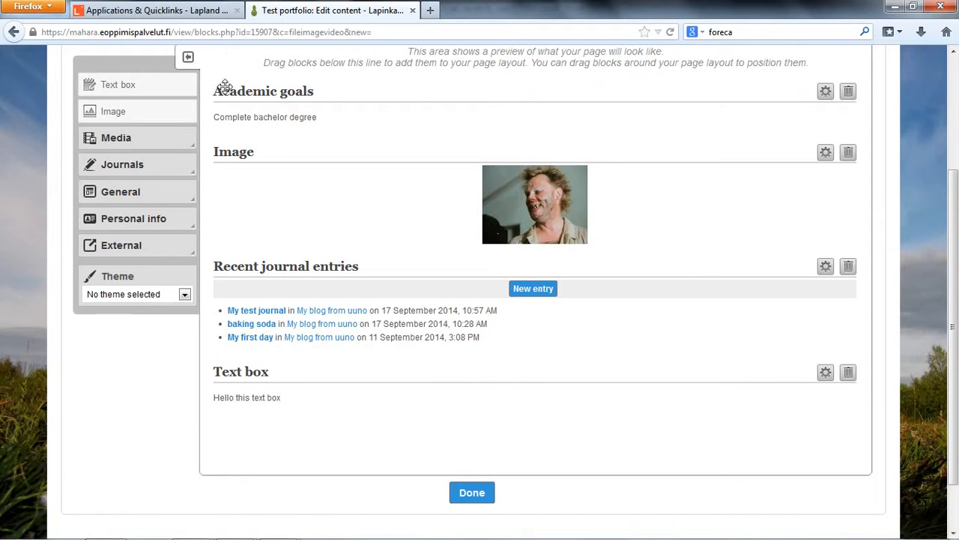
{"action": "scroll", "coordinate": [291, 121], "scroll_direction": "up", "scroll_amount": 2}
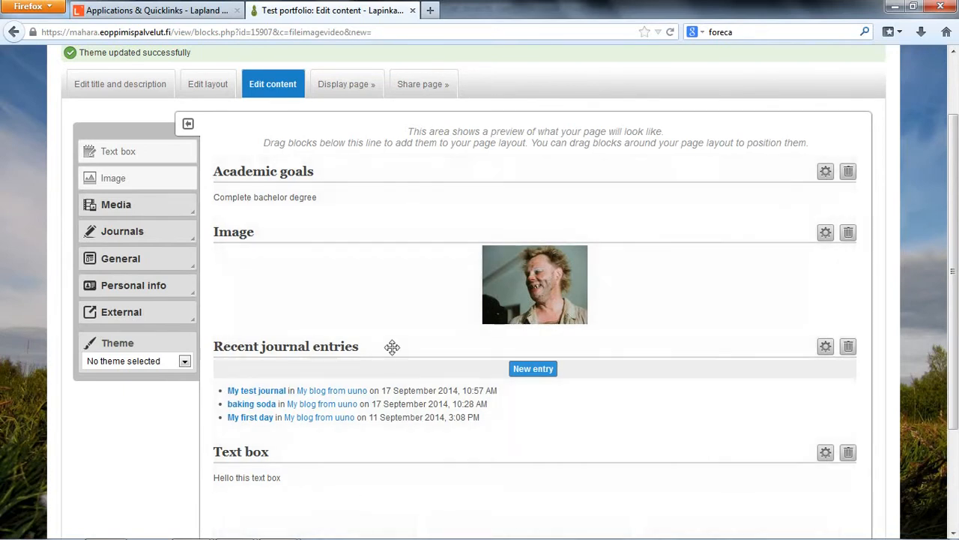
{"action": "scroll", "coordinate": [257, 365], "scroll_direction": "down", "scroll_amount": 2}
{"action": "left_click_drag", "start_coordinate": [252, 368], "coordinate": [574, 461]}
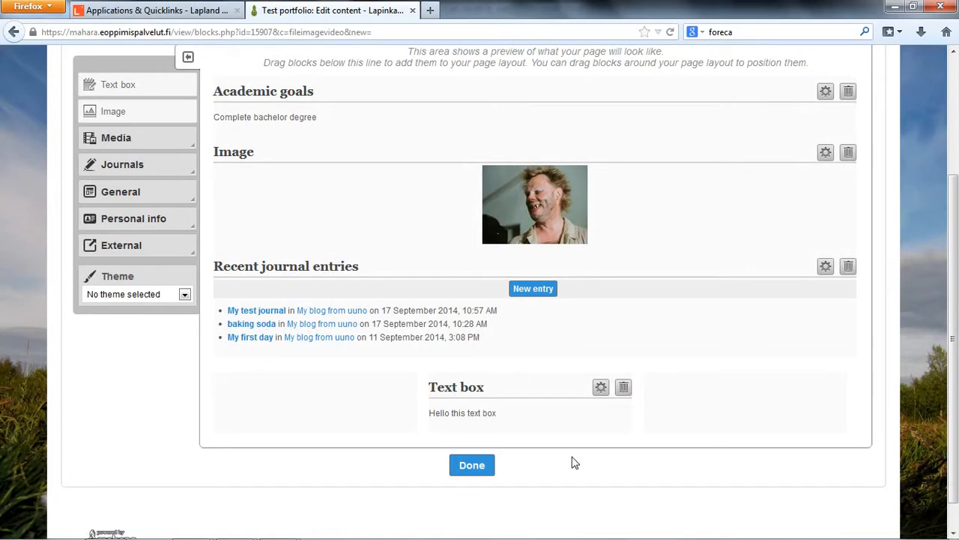
- Try the Text box block in the right column of the three-column row and return it to the middle column
{"action": "mouse_move", "coordinate": [507, 449]}
{"action": "left_mouse_down"}
{"action": "mouse_move", "coordinate": [732, 446]}
{"action": "mouse_move", "coordinate": [520, 459]}
{"action": "mouse_move", "coordinate": [511, 449]}
{"action": "left_mouse_up"}
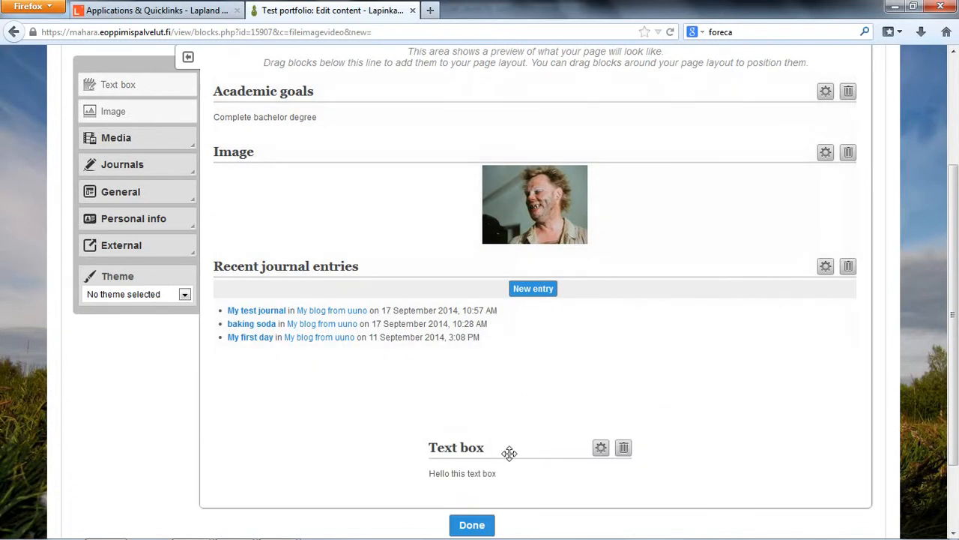
{"action": "left_click_drag", "start_coordinate": [513, 450], "coordinate": [686, 441]}
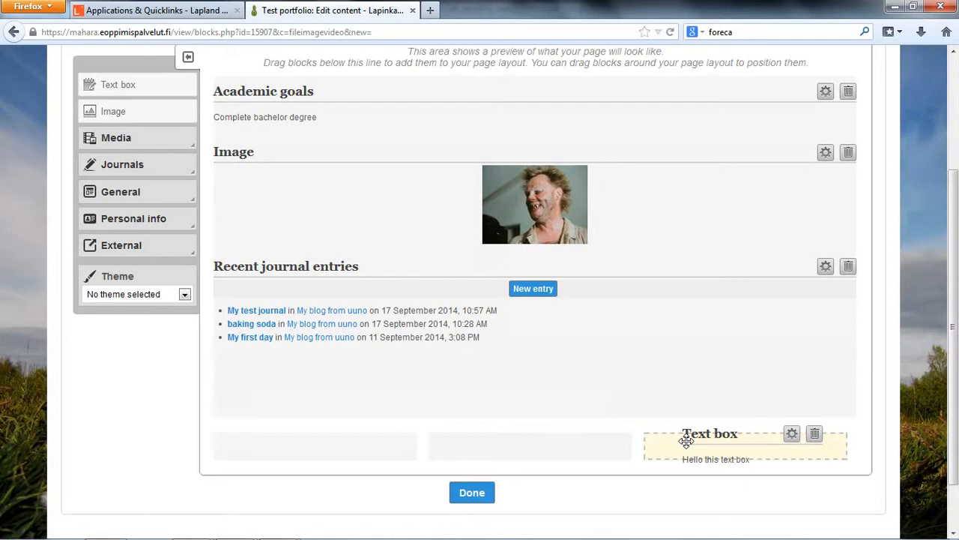
{"action": "left_click_drag", "start_coordinate": [686, 441], "coordinate": [478, 442]}
- Move the Academic goals block to the right column and the Image block to the left column of the three-column row
{"action": "left_click_drag", "start_coordinate": [271, 88], "coordinate": [701, 448]}
{"action": "left_click_drag", "start_coordinate": [242, 199], "coordinate": [296, 389]}
{"action": "scroll", "coordinate": [515, 351], "scroll_direction": "down", "scroll_amount": 1}
{"action": "scroll", "coordinate": [514, 345], "scroll_direction": "down", "scroll_amount": 3}
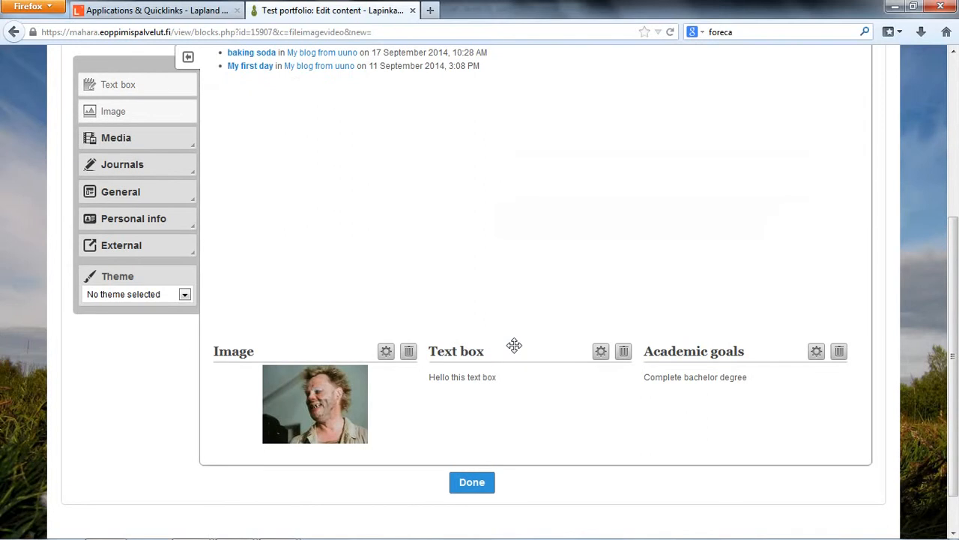
{"action": "scroll", "coordinate": [435, 270], "scroll_direction": "up", "scroll_amount": 2}
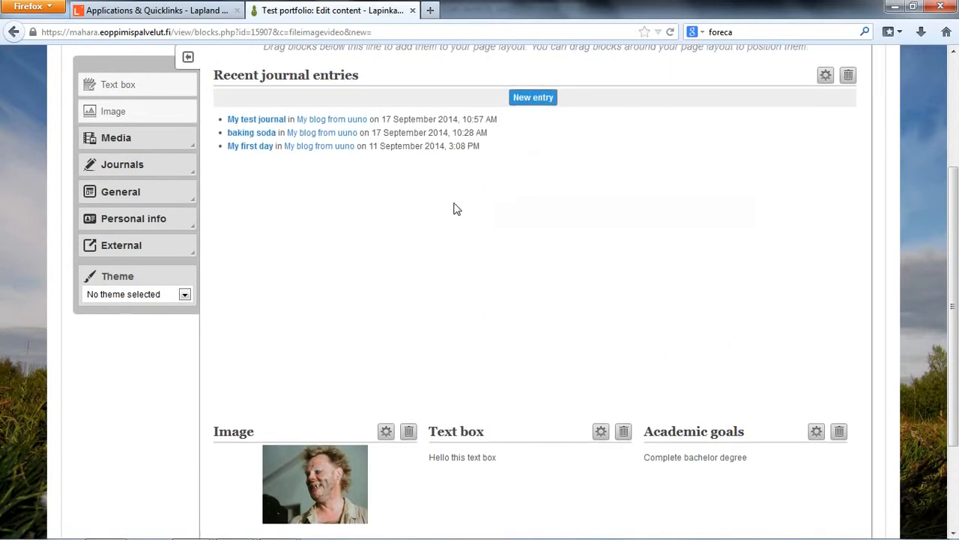
{"action": "left_click_drag", "start_coordinate": [239, 72], "coordinate": [234, 155]}
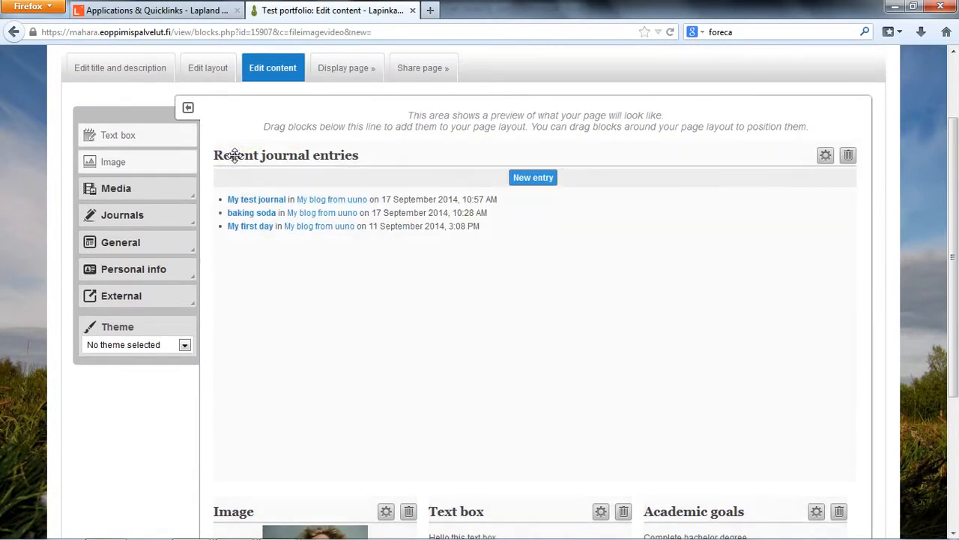
{"action": "scroll", "coordinate": [428, 235], "scroll_direction": "down", "scroll_amount": 3}
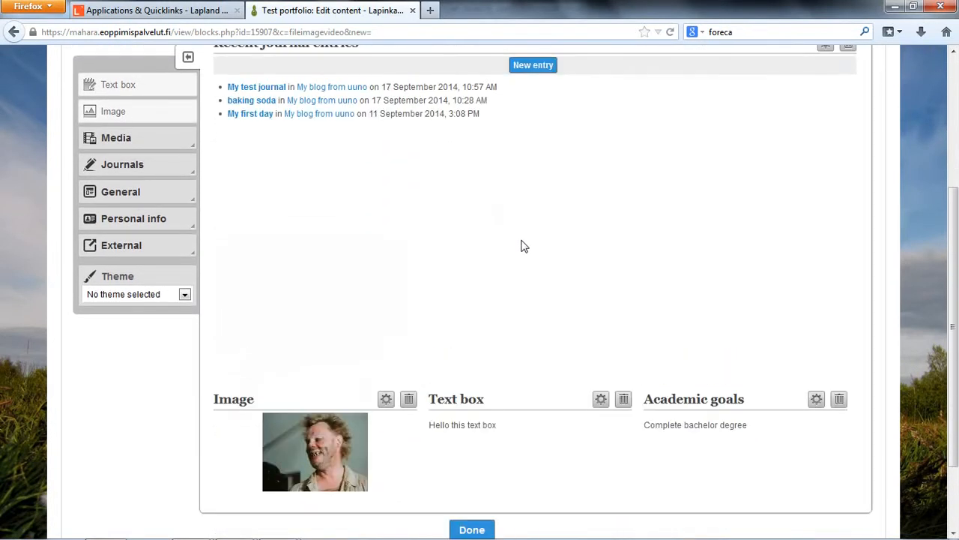
{"action": "scroll", "coordinate": [523, 246], "scroll_direction": "up", "scroll_amount": 3}
{"action": "scroll", "coordinate": [524, 246], "scroll_direction": "down", "scroll_amount": 5}
{"action": "scroll", "coordinate": [694, 354], "scroll_direction": "up", "scroll_amount": 4}
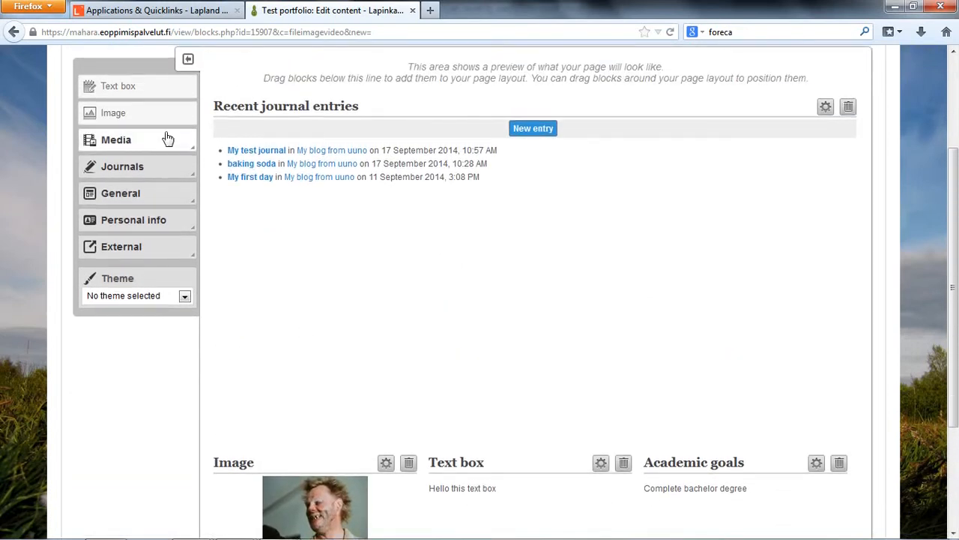
{"action": "left_click", "coordinate": [170, 297]}
{"action": "left_click", "coordinate": [170, 297]}
{"action": "left_click", "coordinate": [186, 254]}
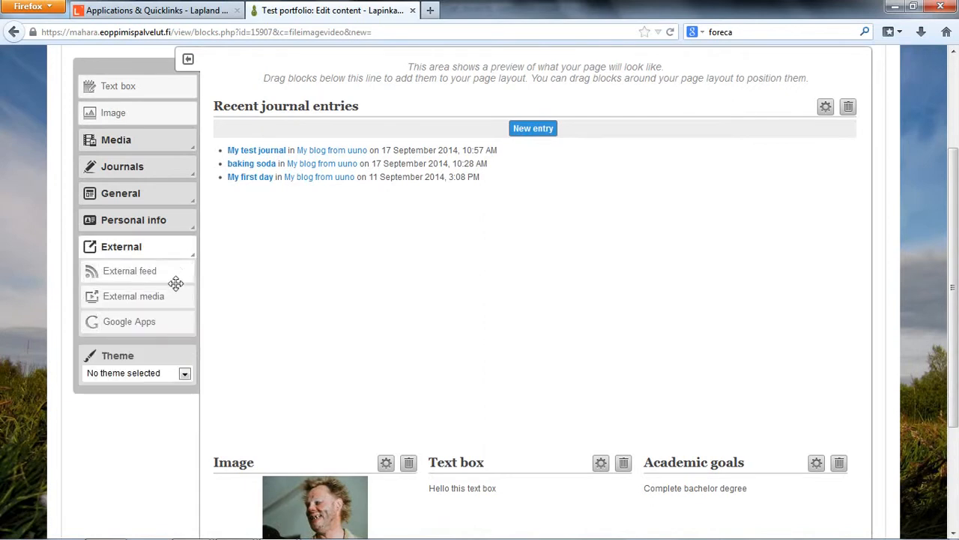
{"action": "left_click", "coordinate": [188, 222]}
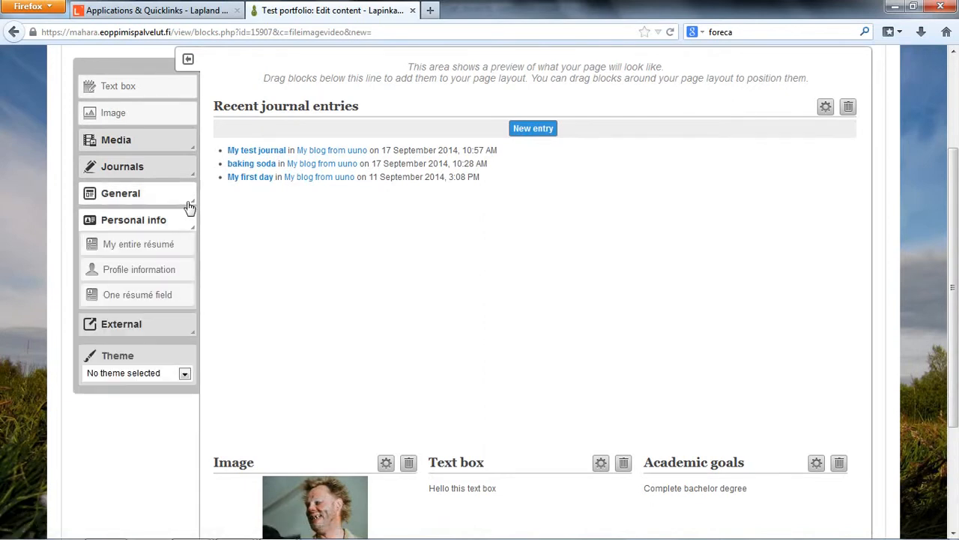
- Try to add a Navigation block at the top of the right column in the three-column row
{"action": "left_click", "coordinate": [187, 196]}
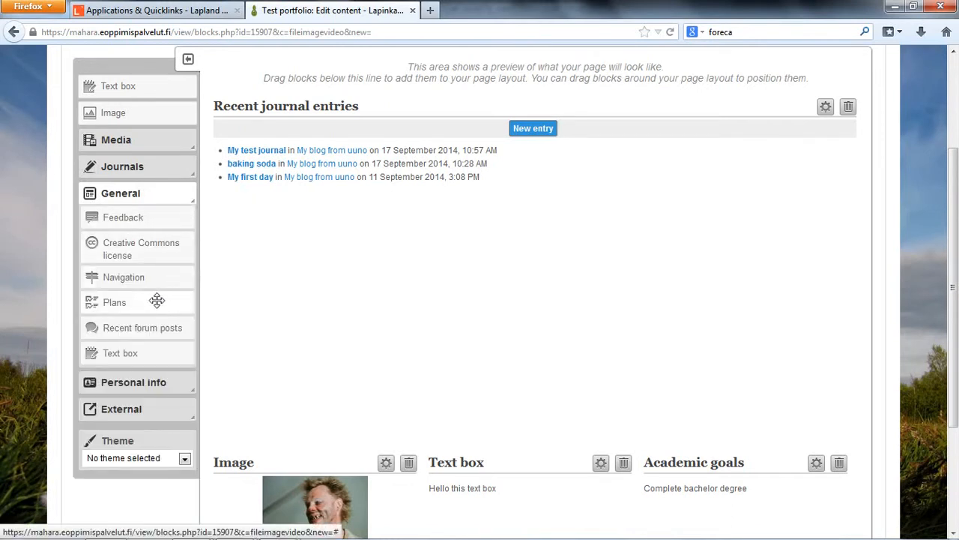
{"action": "left_click", "coordinate": [153, 278]}
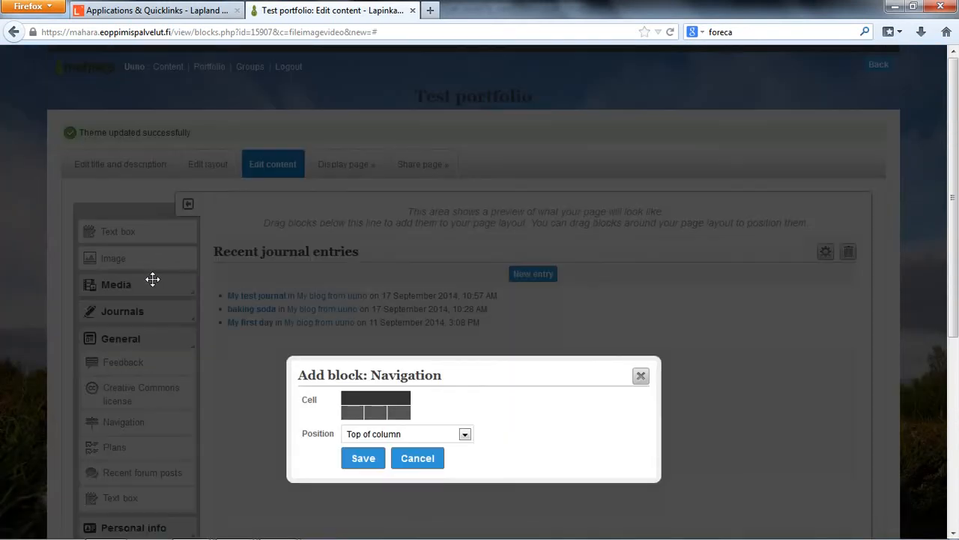
{"action": "left_click", "coordinate": [439, 435]}
{"action": "left_click", "coordinate": [439, 436]}
{"action": "left_click", "coordinate": [398, 412]}
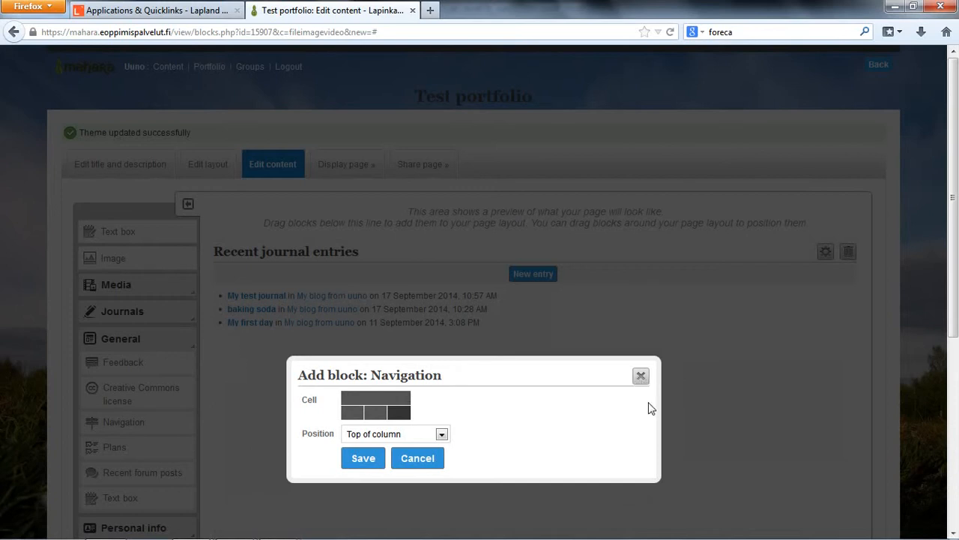
{"action": "scroll", "coordinate": [374, 430], "scroll_direction": "down", "scroll_amount": 2}
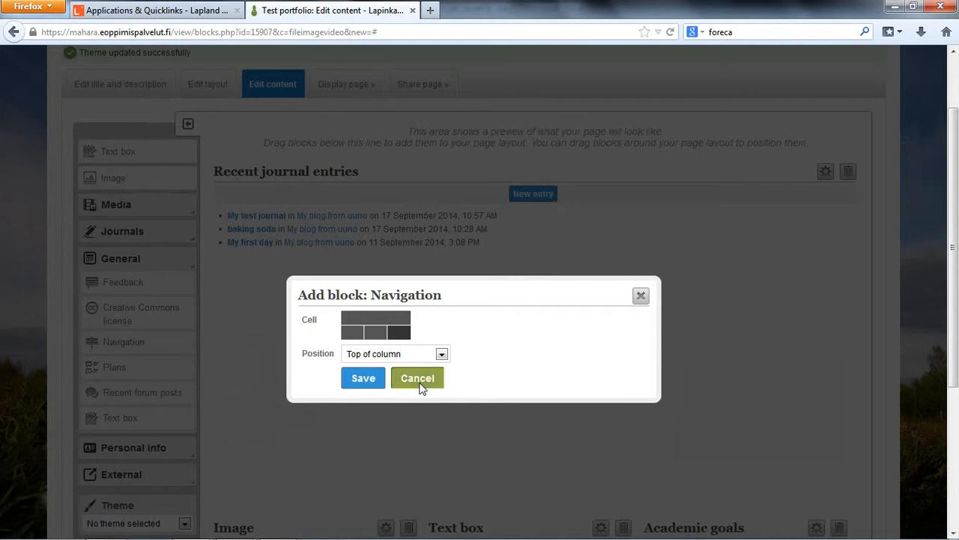
{"action": "left_click", "coordinate": [364, 378]}
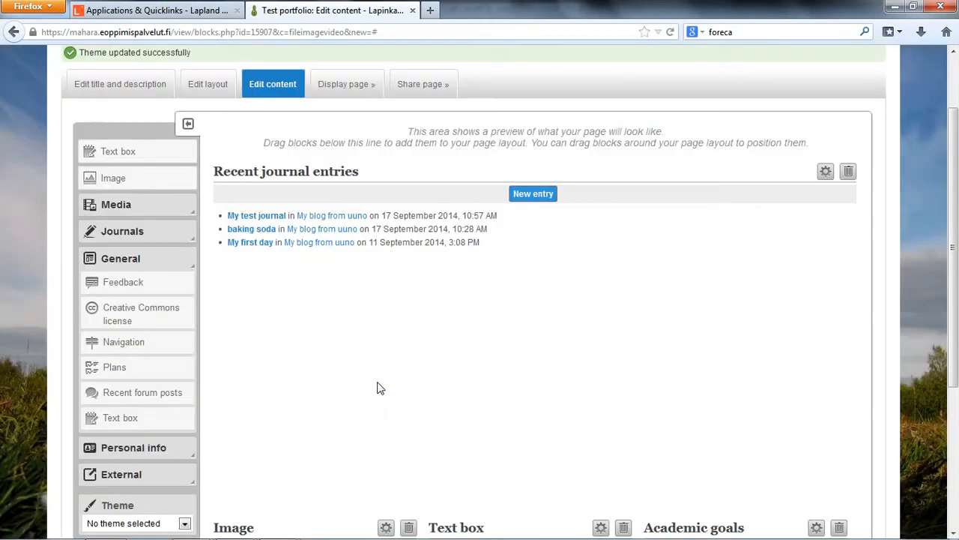
{"action": "left_click", "coordinate": [386, 398]}
{"action": "scroll", "coordinate": [337, 296], "scroll_direction": "down", "scroll_amount": 1}
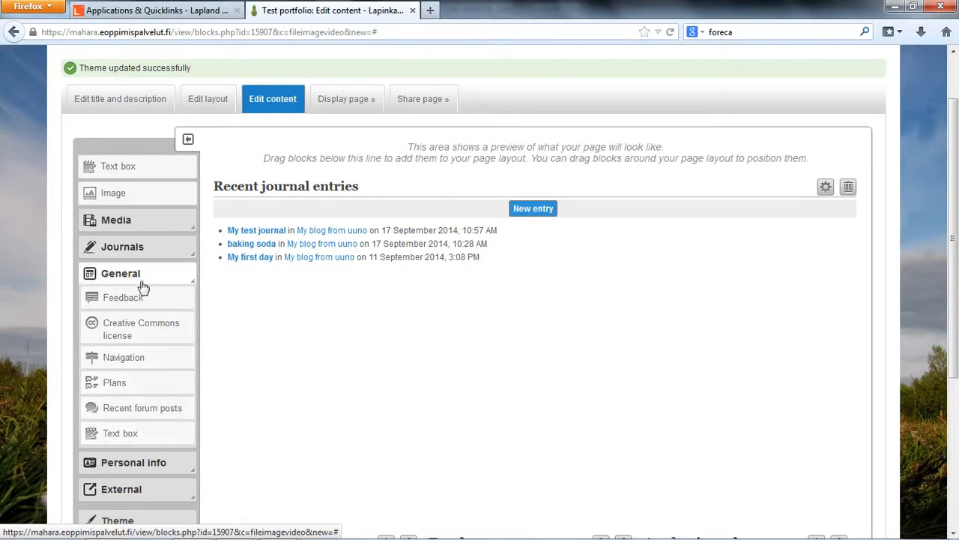
{"action": "left_click", "coordinate": [141, 249]}
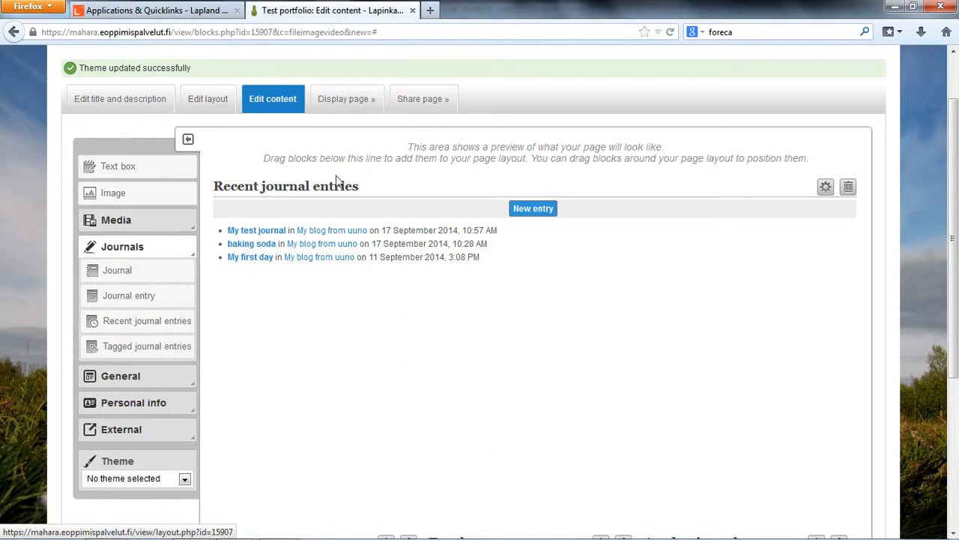
{"action": "scroll", "coordinate": [482, 379], "scroll_direction": "down", "scroll_amount": 3}
{"action": "scroll", "coordinate": [488, 364], "scroll_direction": "up", "scroll_amount": 2}
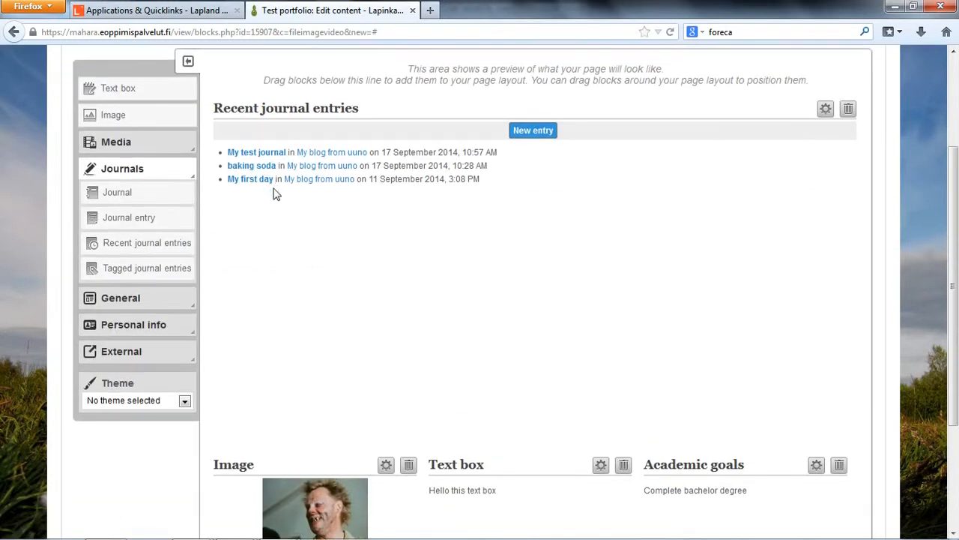
{"action": "scroll", "coordinate": [255, 180], "scroll_direction": "up", "scroll_amount": 2}
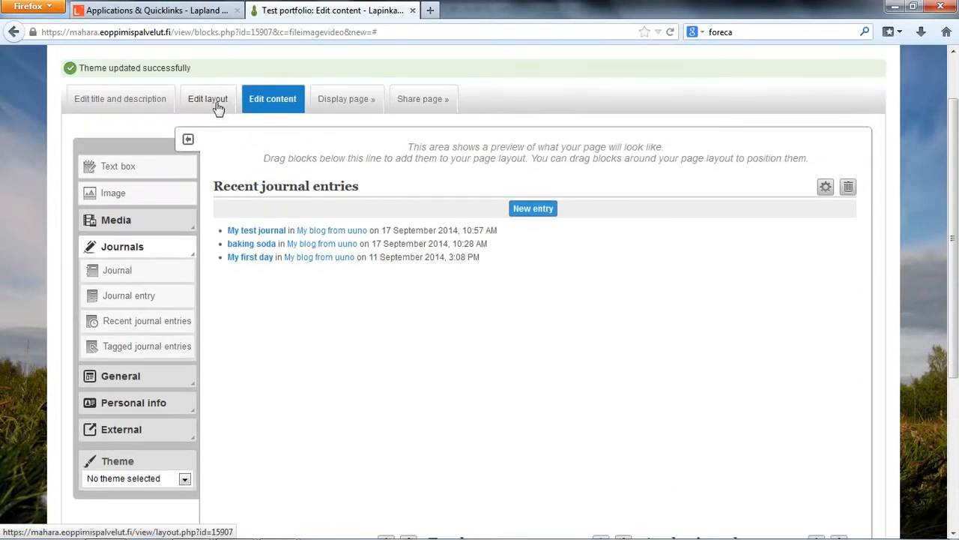
{"action": "scroll", "coordinate": [614, 373], "scroll_direction": "down", "scroll_amount": 2}
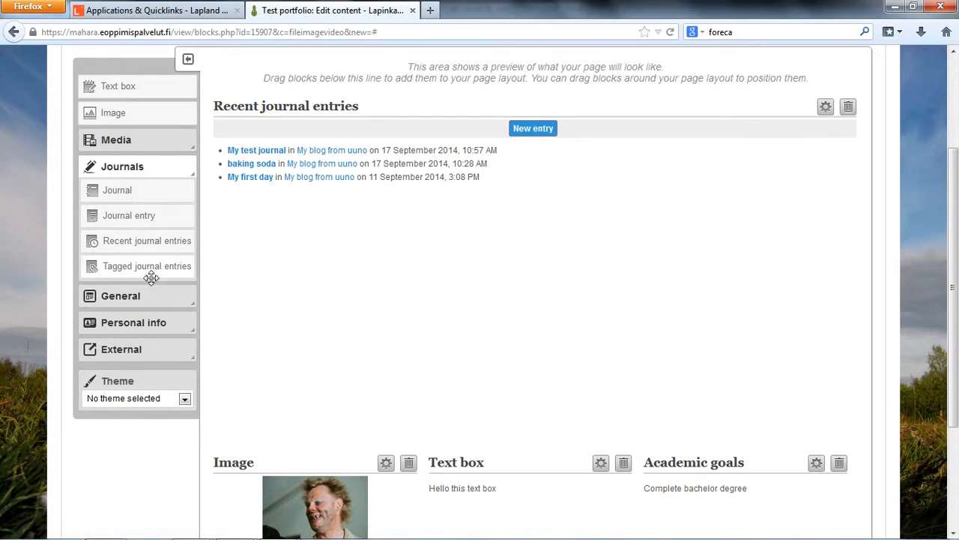
- Add the My entire résumé block below Recent journal entries and save its default configuration
{"action": "left_click", "coordinate": [162, 322]}
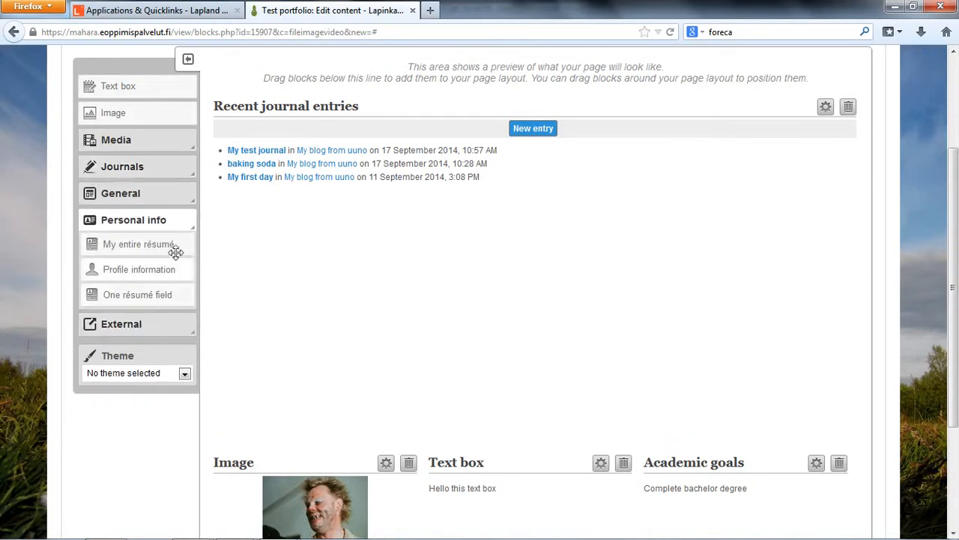
{"action": "left_click_drag", "start_coordinate": [167, 245], "coordinate": [431, 222]}
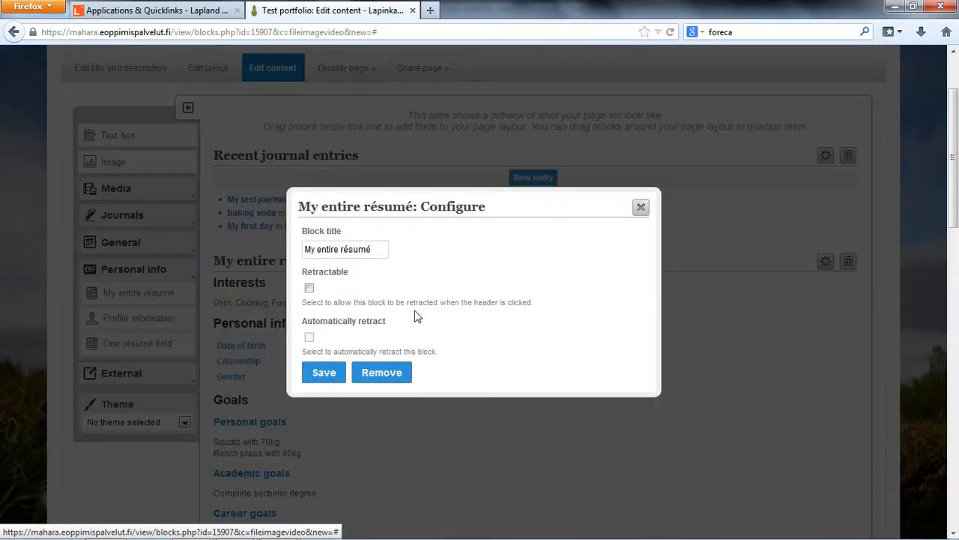
{"action": "left_click", "coordinate": [324, 373]}
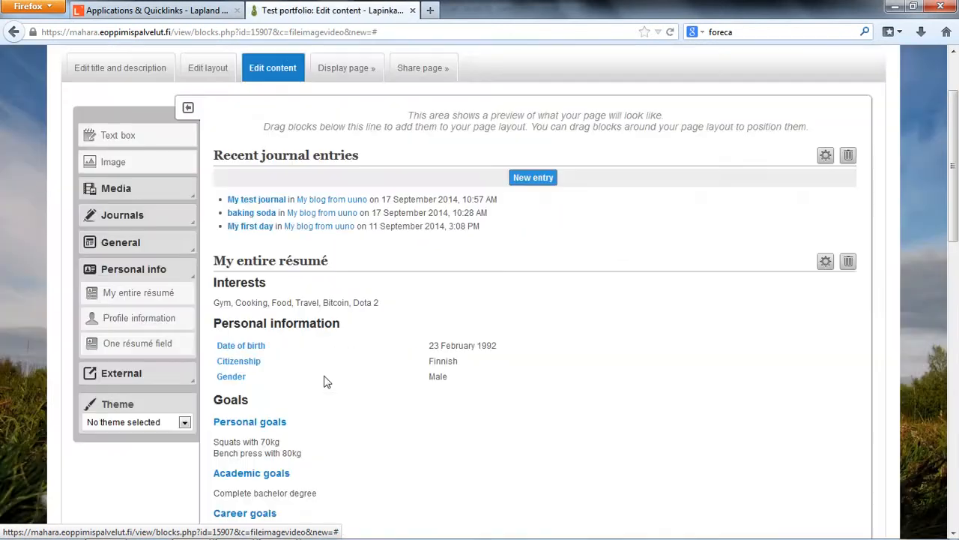
- In the page's advanced layout options, select the three-row layout with one, two and three columns
{"action": "scroll", "coordinate": [429, 371], "scroll_direction": "down", "scroll_amount": 12}
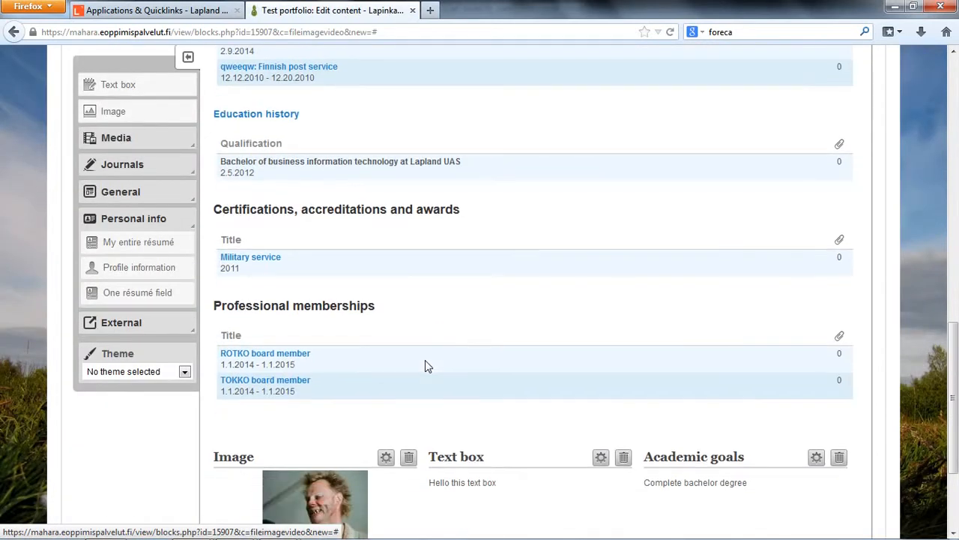
{"action": "scroll", "coordinate": [428, 365], "scroll_direction": "up", "scroll_amount": 2}
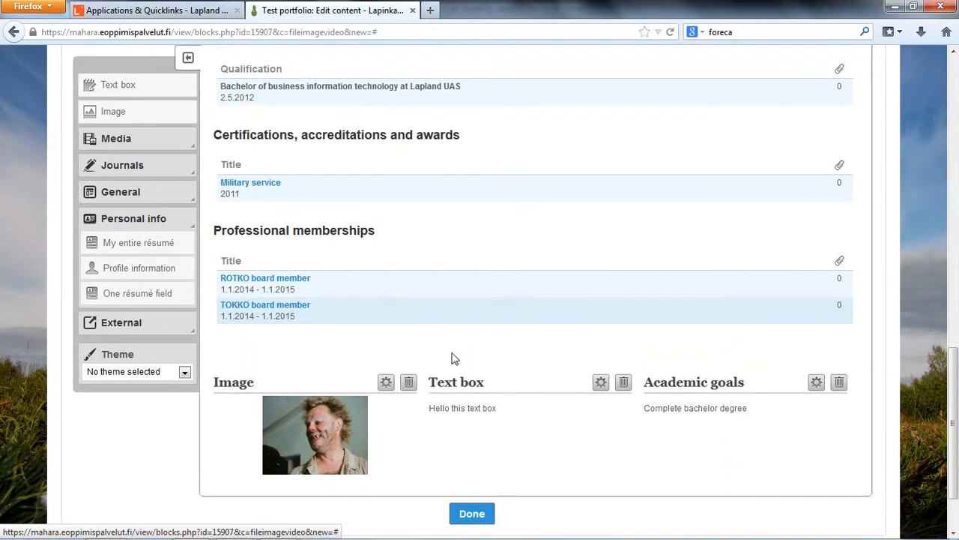
{"action": "scroll", "coordinate": [450, 359], "scroll_direction": "up", "scroll_amount": 20}
{"action": "scroll", "coordinate": [446, 359], "scroll_direction": "up", "scroll_amount": 2}
{"action": "scroll", "coordinate": [446, 359], "scroll_direction": "down", "scroll_amount": 10}
{"action": "scroll", "coordinate": [445, 359], "scroll_direction": "up", "scroll_amount": 12}
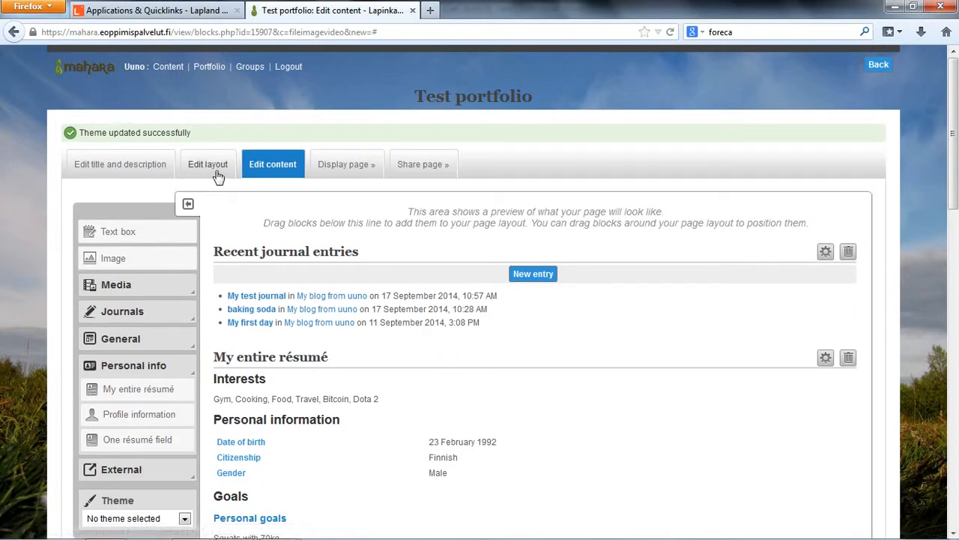
{"action": "left_click", "coordinate": [216, 170]}
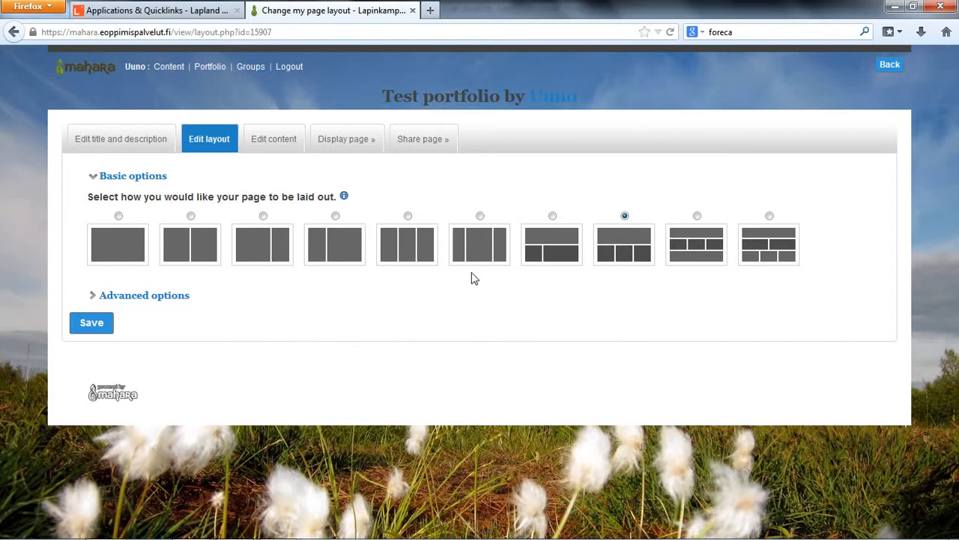
{"action": "left_click", "coordinate": [132, 297]}
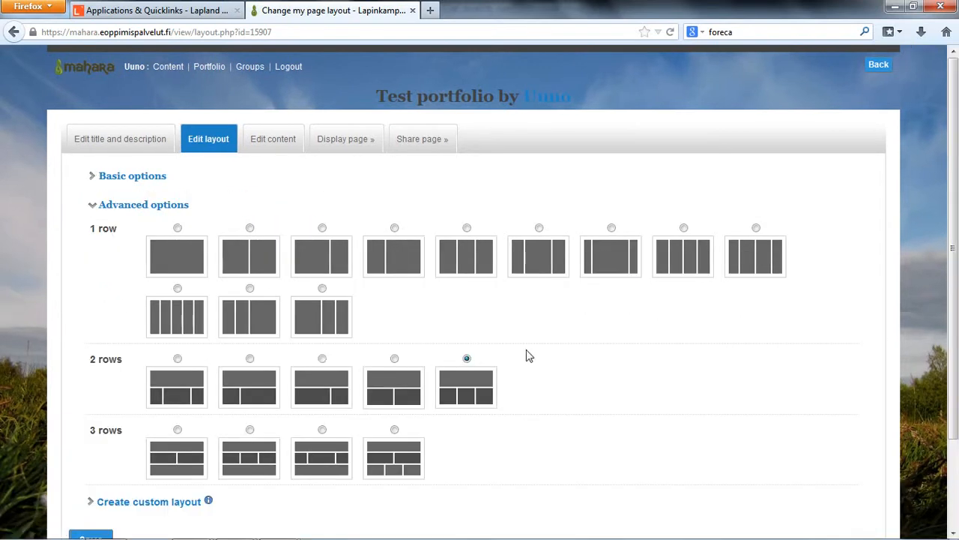
{"action": "scroll", "coordinate": [536, 355], "scroll_direction": "down", "scroll_amount": 1}
{"action": "scroll", "coordinate": [537, 355], "scroll_direction": "down", "scroll_amount": 1}
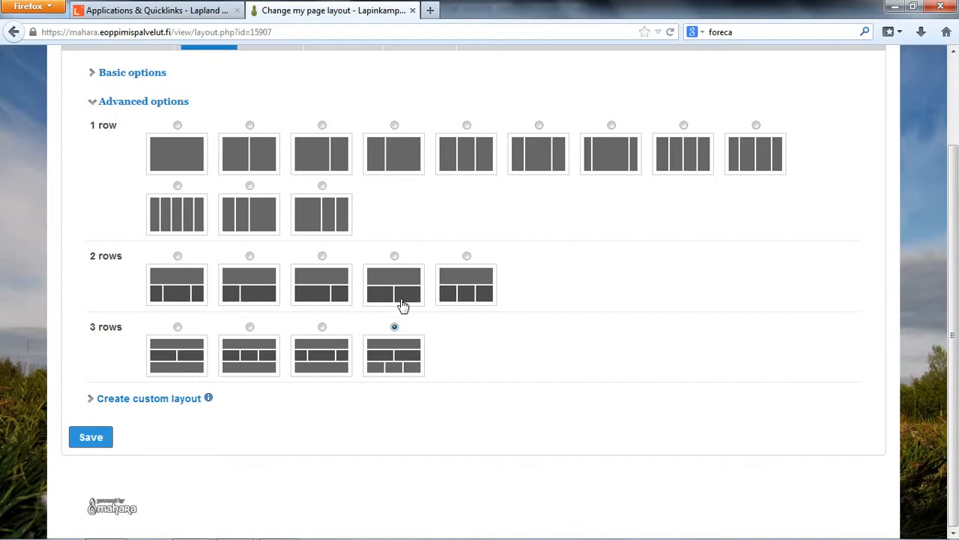
- Start a custom layout with four columns in row 1, using the 20 - 30 - 30 - 20 column layout
{"action": "left_click", "coordinate": [182, 400]}
{"action": "scroll", "coordinate": [420, 389], "scroll_direction": "down", "scroll_amount": 2}
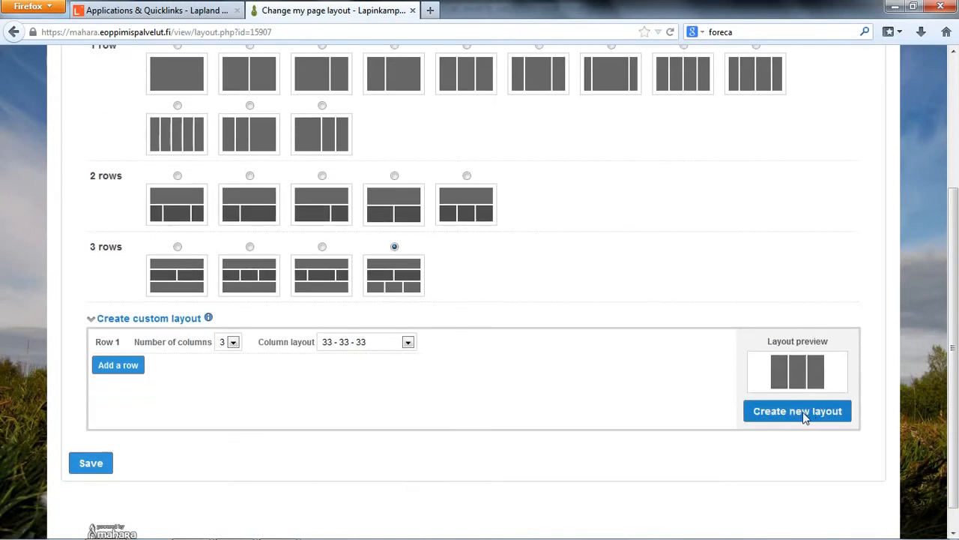
{"action": "left_click", "coordinate": [226, 343]}
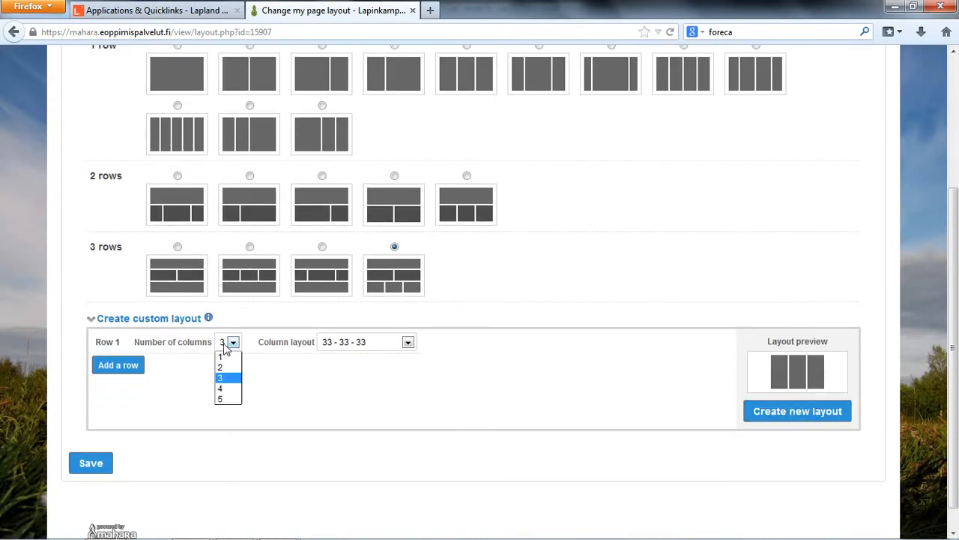
{"action": "left_click", "coordinate": [224, 388]}
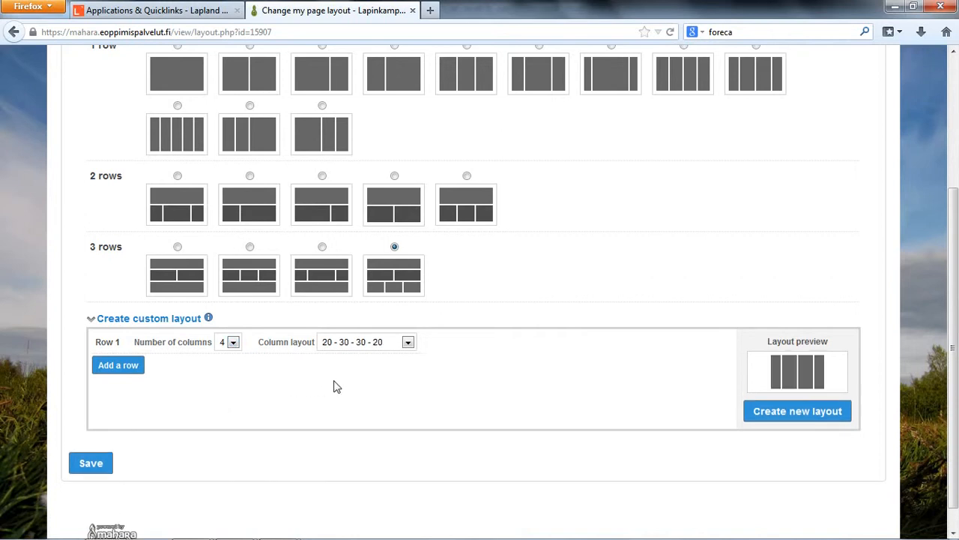
{"action": "left_click", "coordinate": [388, 344]}
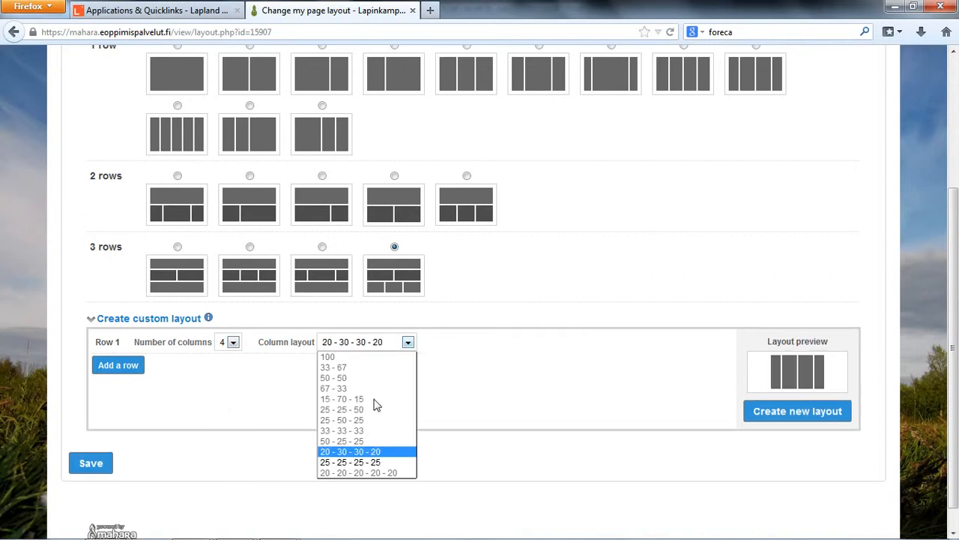
{"action": "left_click", "coordinate": [373, 451]}
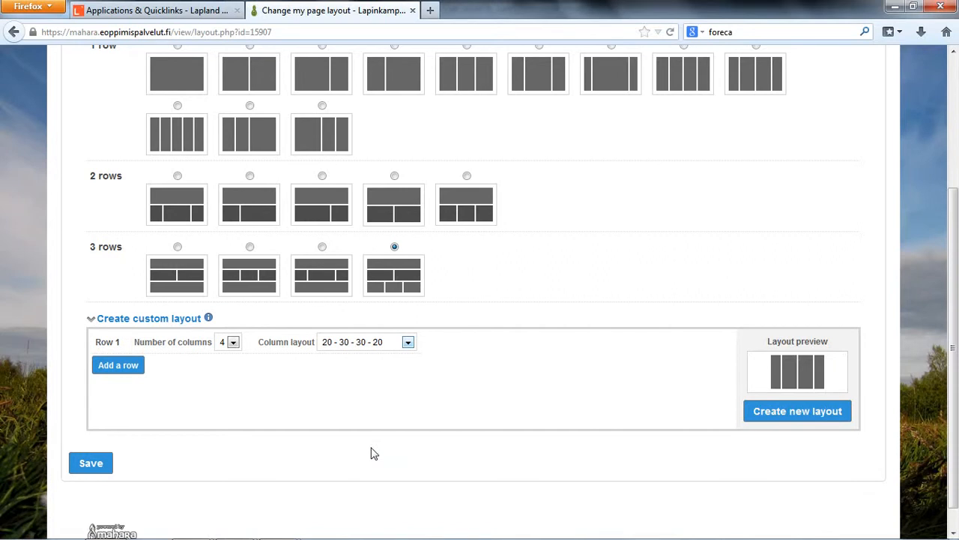
{"action": "left_click", "coordinate": [384, 345]}
{"action": "left_click", "coordinate": [472, 391]}
- Create a custom one-row layout with three columns using the 33 - 33 - 33 column layout and save it for the page
{"action": "left_click", "coordinate": [226, 349]}
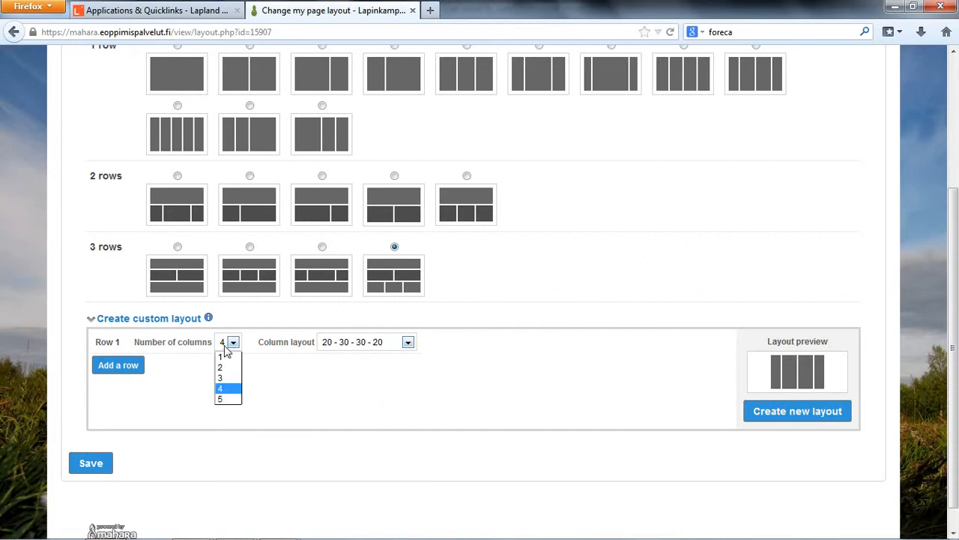
{"action": "left_click", "coordinate": [227, 378]}
{"action": "left_click", "coordinate": [394, 348]}
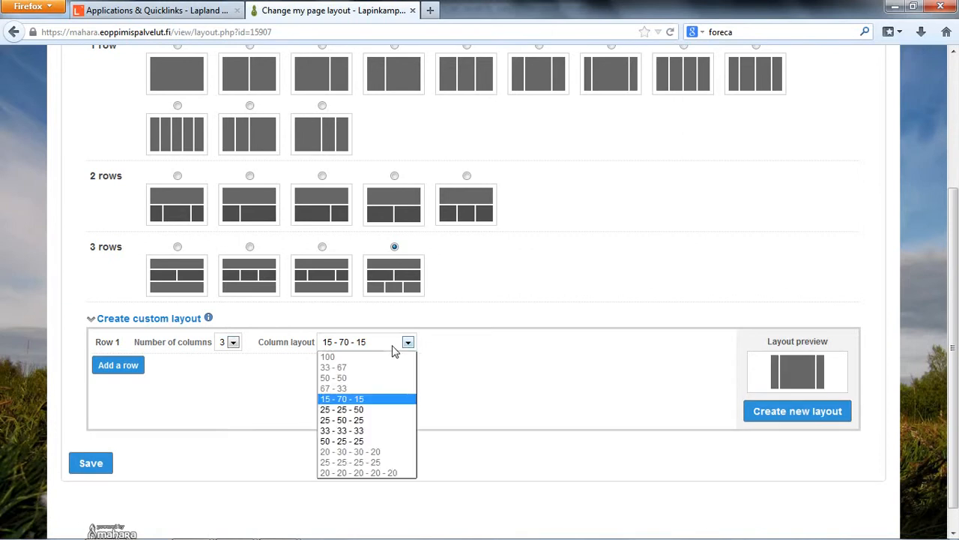
{"action": "left_click", "coordinate": [362, 430]}
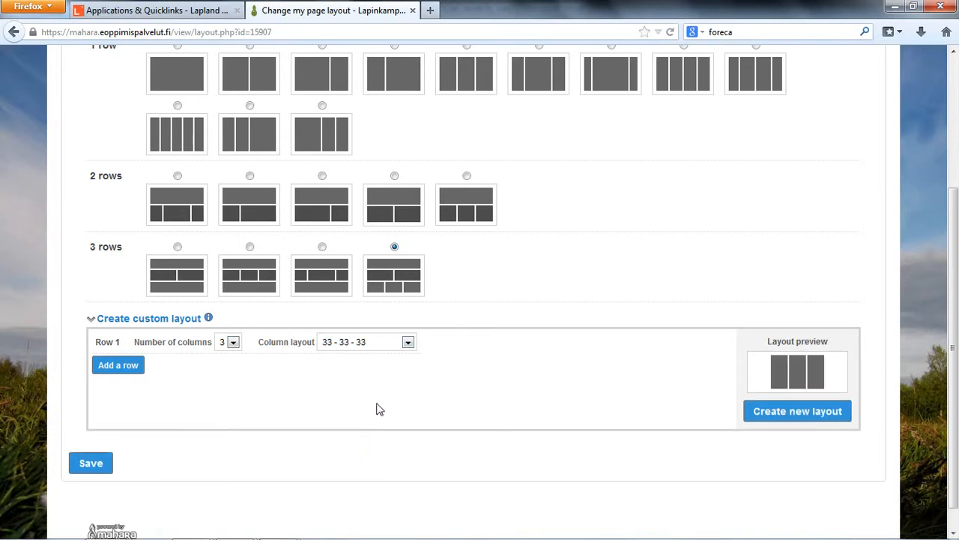
{"action": "left_click", "coordinate": [772, 412]}
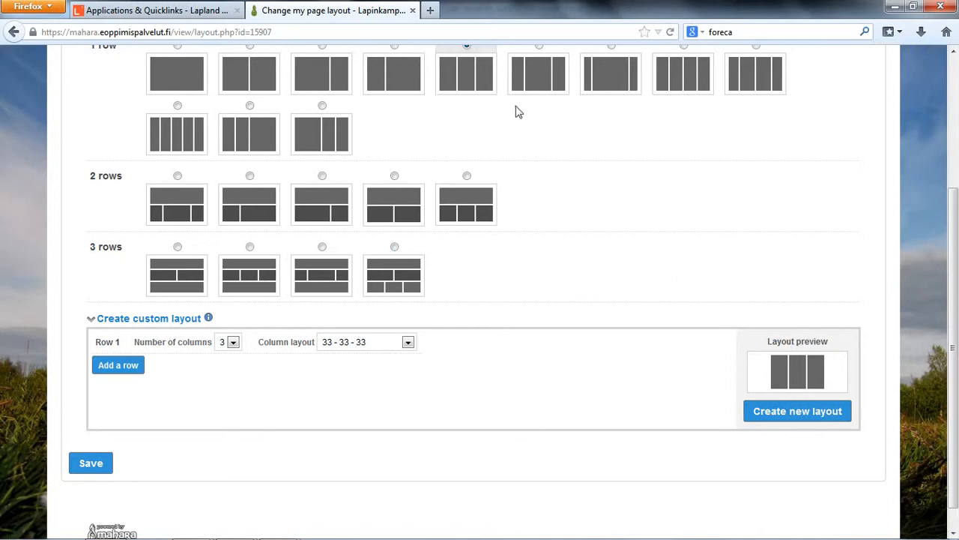
{"action": "scroll", "coordinate": [467, 236], "scroll_direction": "up", "scroll_amount": 3}
{"action": "scroll", "coordinate": [467, 242], "scroll_direction": "down", "scroll_amount": 3}
{"action": "left_click", "coordinate": [105, 471]}
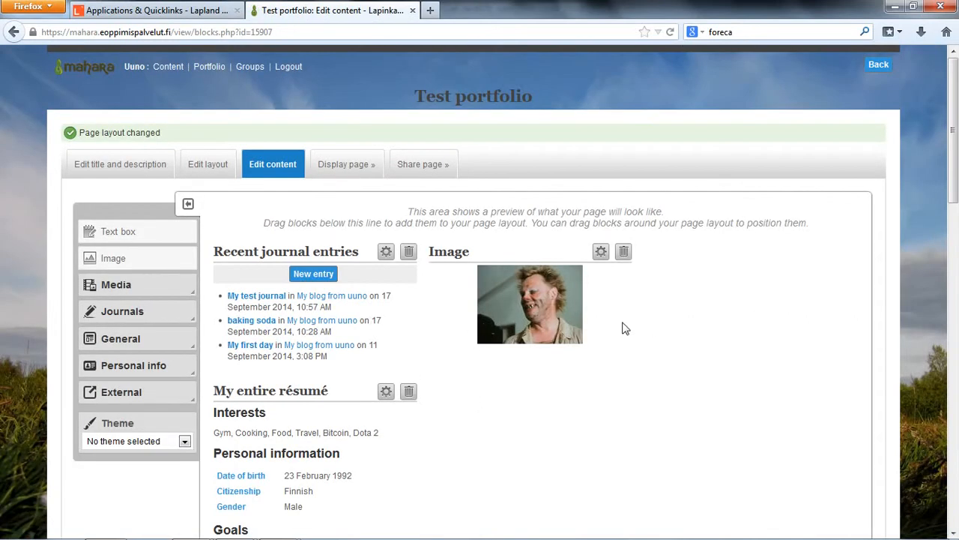
- Move the Academic goals and Text box blocks from the first column to the middle column above the Image block
{"action": "scroll", "coordinate": [622, 327], "scroll_direction": "down", "scroll_amount": 12}
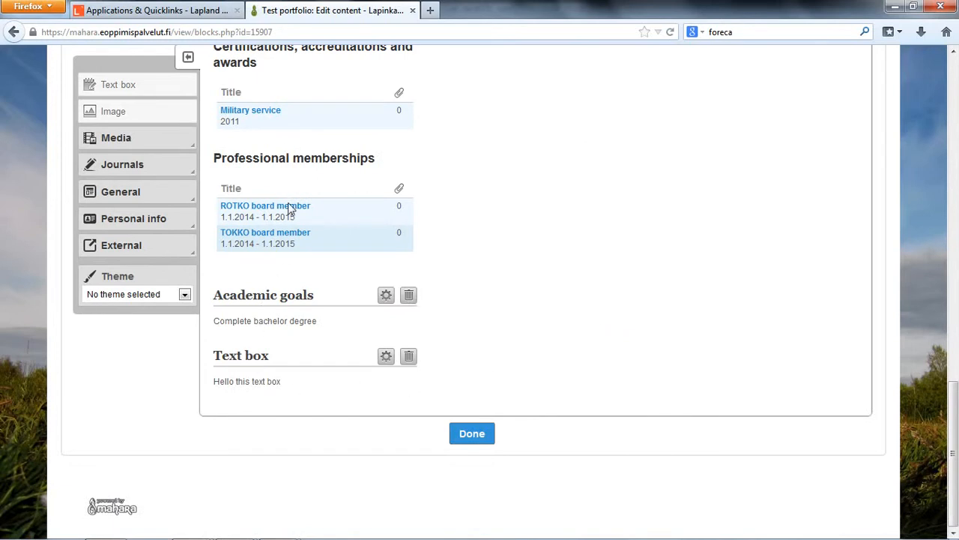
{"action": "left_click_drag", "start_coordinate": [269, 297], "coordinate": [450, 310]}
{"action": "left_click_drag", "start_coordinate": [278, 356], "coordinate": [465, 298]}
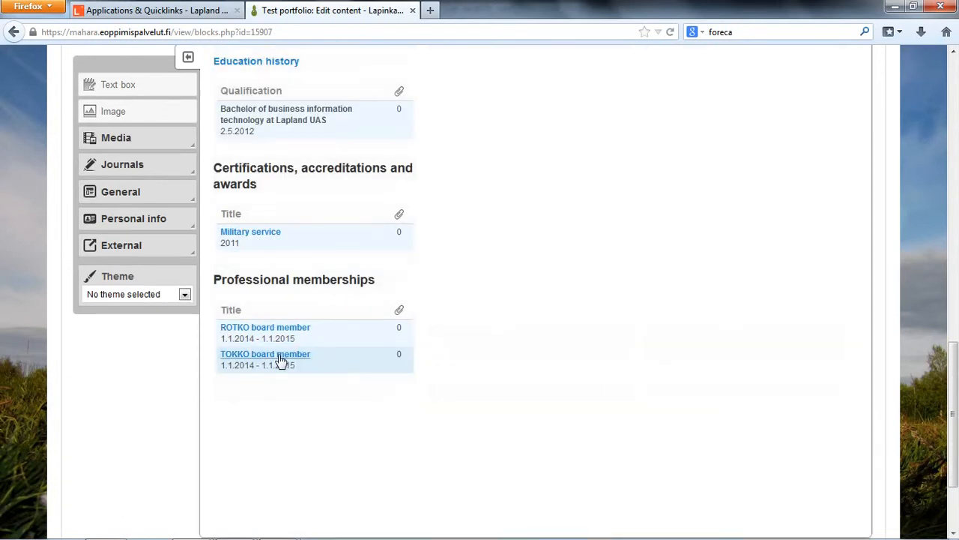
- Move the Recent journal entries block from the first column into the empty third column
{"action": "scroll", "coordinate": [276, 352], "scroll_direction": "up", "scroll_amount": 5}
{"action": "scroll", "coordinate": [275, 350], "scroll_direction": "up", "scroll_amount": 8}
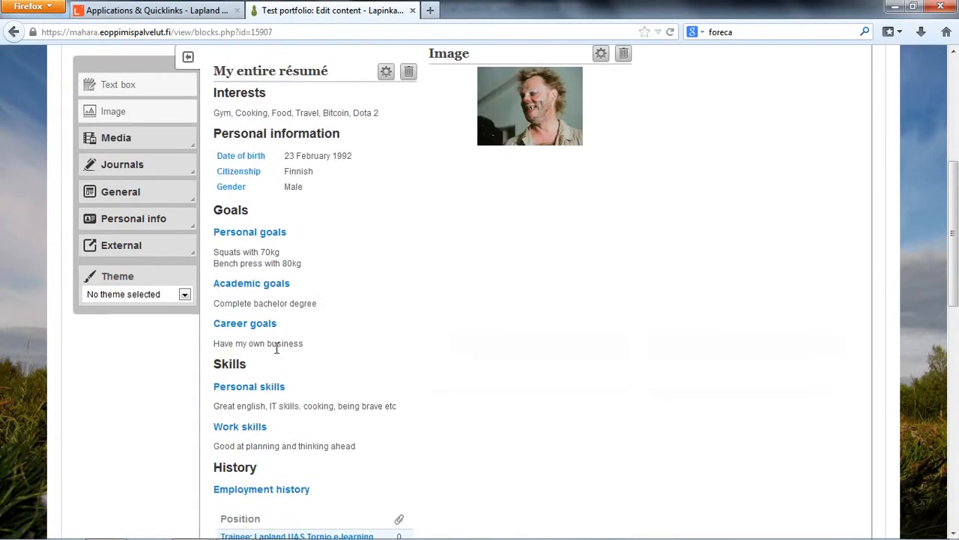
{"action": "scroll", "coordinate": [304, 206], "scroll_direction": "down", "scroll_amount": 1}
{"action": "left_click_drag", "start_coordinate": [284, 165], "coordinate": [671, 166]}
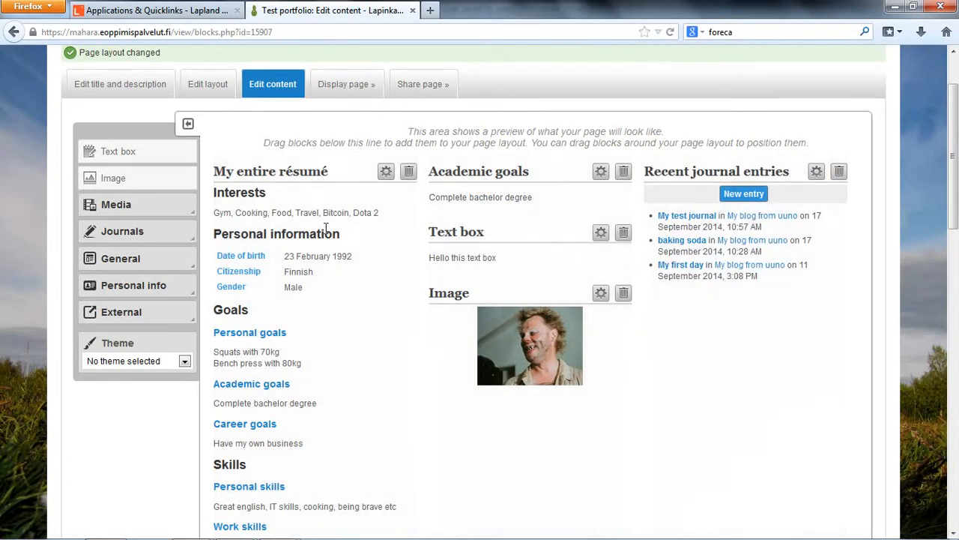
- Move the Text box block from the middle column to the third column above Recent journal entries
{"action": "scroll", "coordinate": [328, 211], "scroll_direction": "down", "scroll_amount": 10}
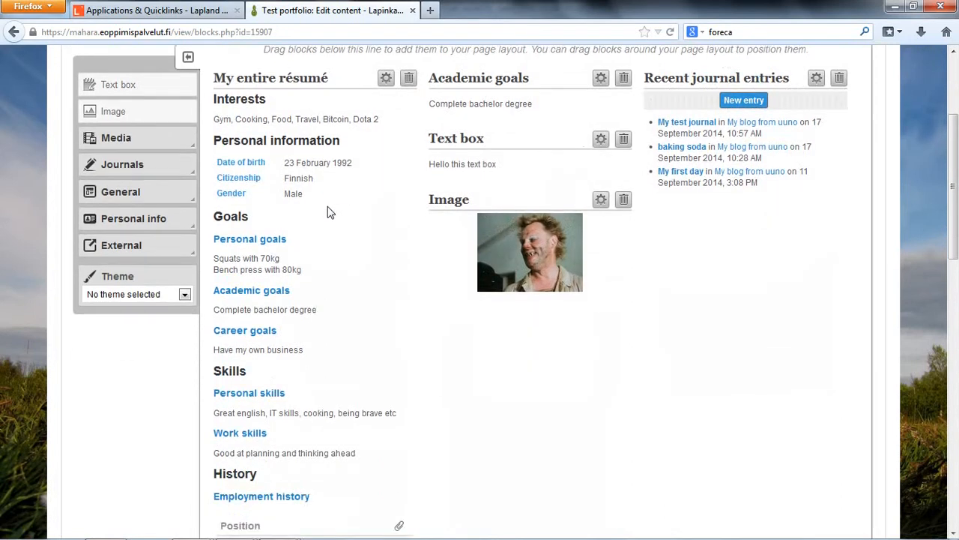
{"action": "scroll", "coordinate": [328, 212], "scroll_direction": "up", "scroll_amount": 10}
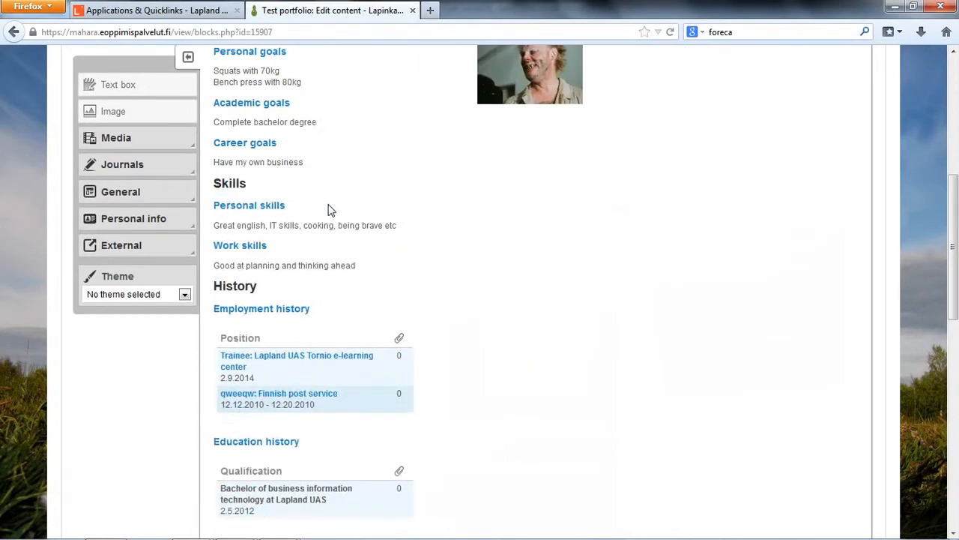
{"action": "scroll", "coordinate": [668, 222], "scroll_direction": "down", "scroll_amount": 3}
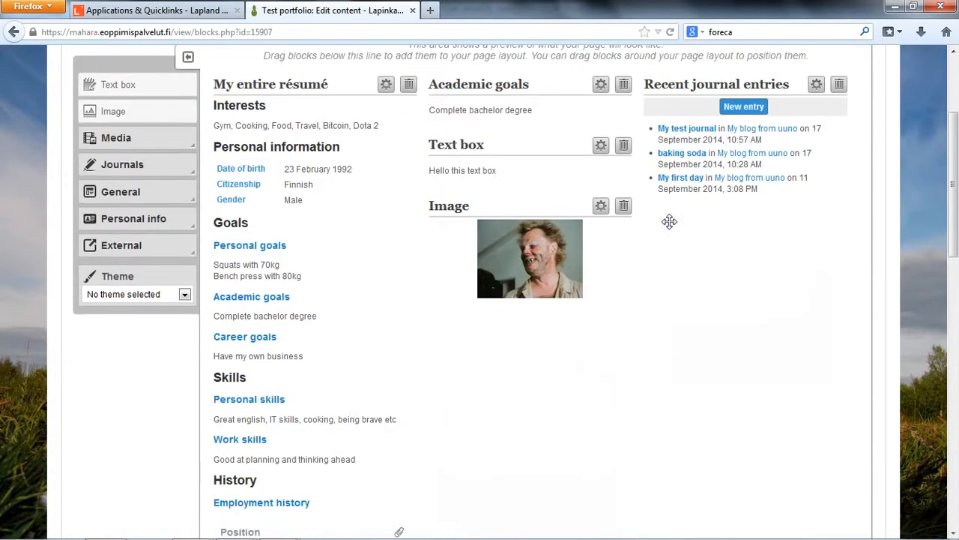
{"action": "scroll", "coordinate": [562, 272], "scroll_direction": "up", "scroll_amount": 1}
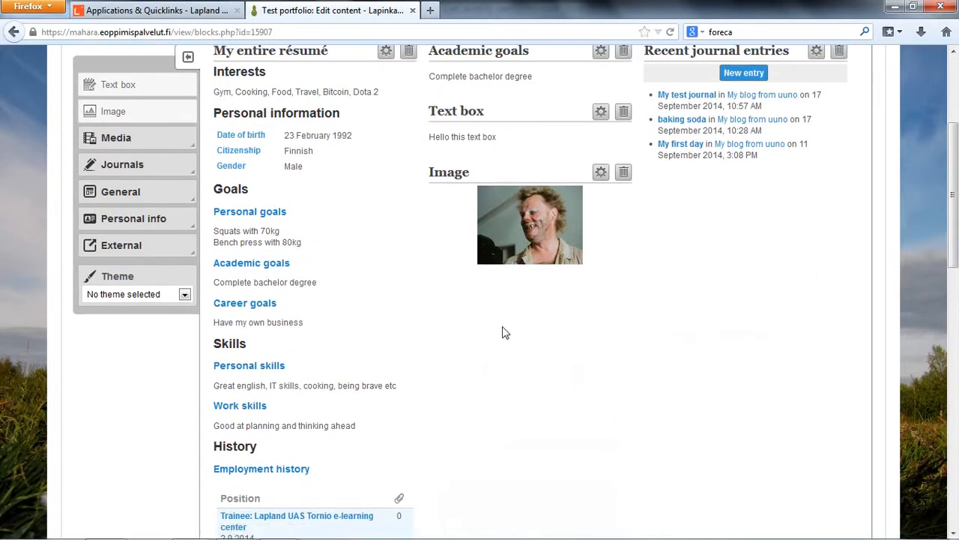
{"action": "left_click_drag", "start_coordinate": [489, 243], "coordinate": [713, 222]}
{"action": "scroll", "coordinate": [512, 324], "scroll_direction": "up", "scroll_amount": 3}
{"action": "scroll", "coordinate": [513, 325], "scroll_direction": "down", "scroll_amount": 3}
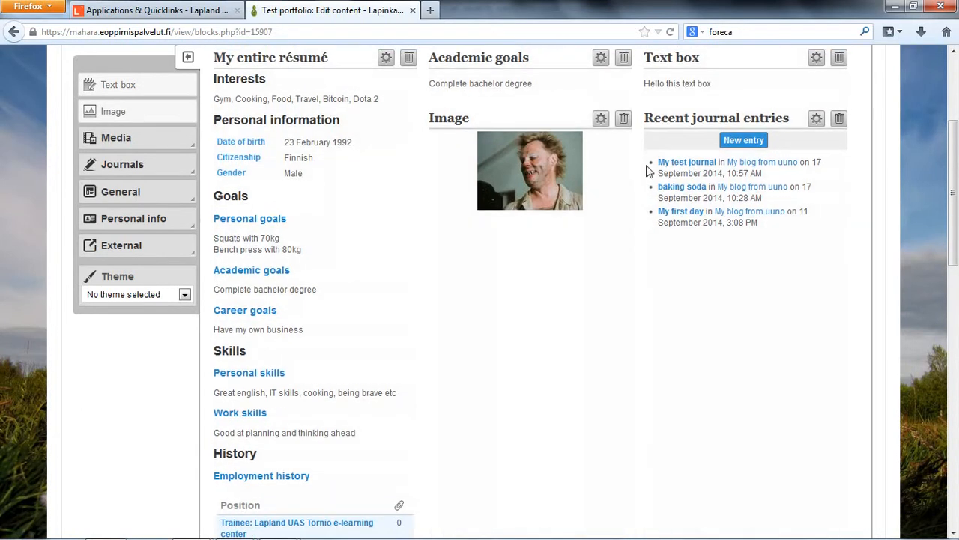
- Move the Academic goals block from the middle column to the third column below Recent journal entries
{"action": "scroll", "coordinate": [542, 222], "scroll_direction": "up", "scroll_amount": 2}
{"action": "left_click_drag", "start_coordinate": [489, 129], "coordinate": [695, 371]}
{"action": "left_click_drag", "start_coordinate": [515, 266], "coordinate": [722, 383]}
{"action": "scroll", "coordinate": [724, 375], "scroll_direction": "down", "scroll_amount": 1}
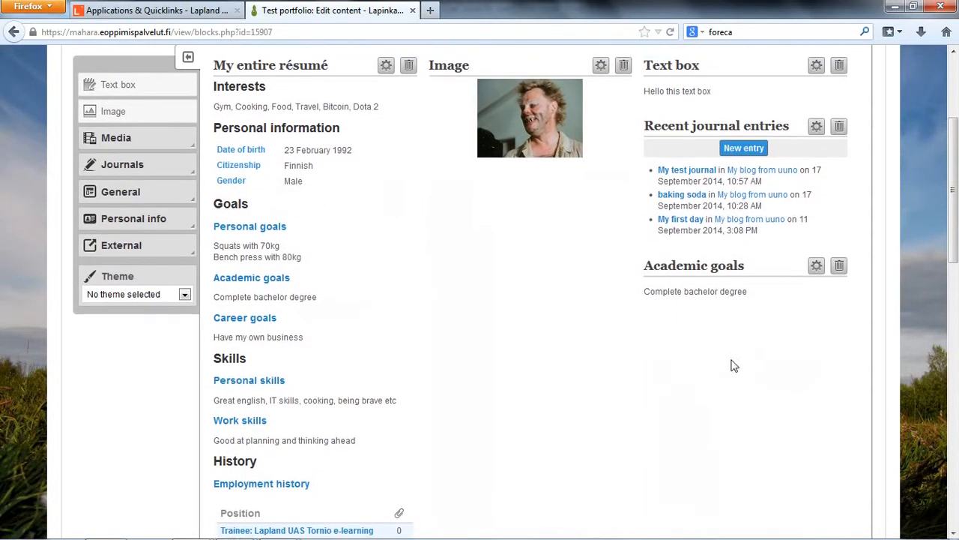
{"action": "scroll", "coordinate": [536, 362], "scroll_direction": "up", "scroll_amount": 2}
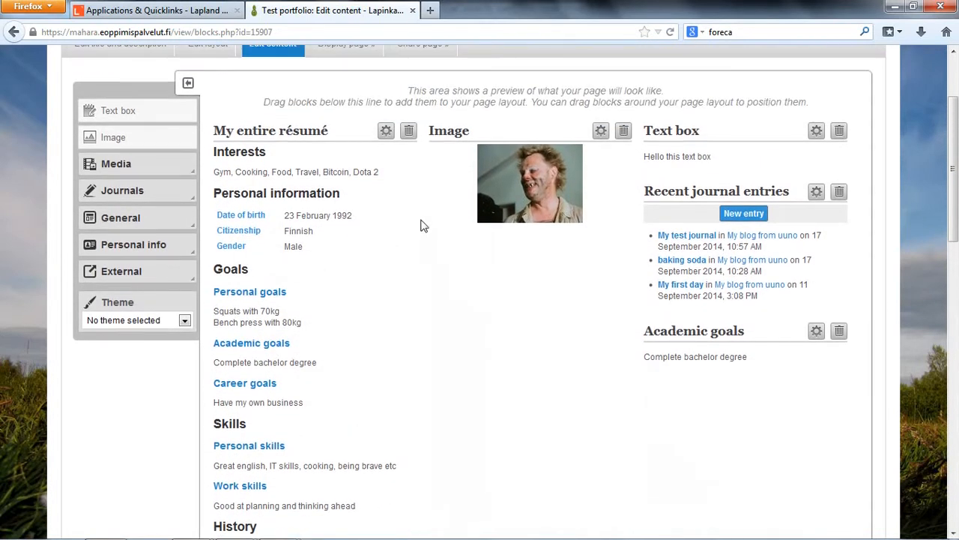
{"action": "scroll", "coordinate": [471, 297], "scroll_direction": "up", "scroll_amount": 3}
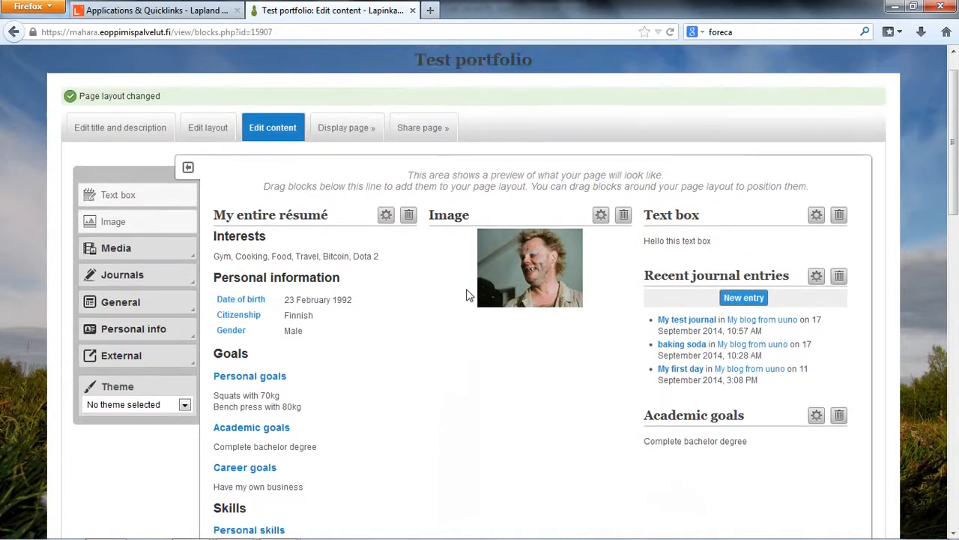
{"action": "mouse_move", "coordinate": [241, 529]}
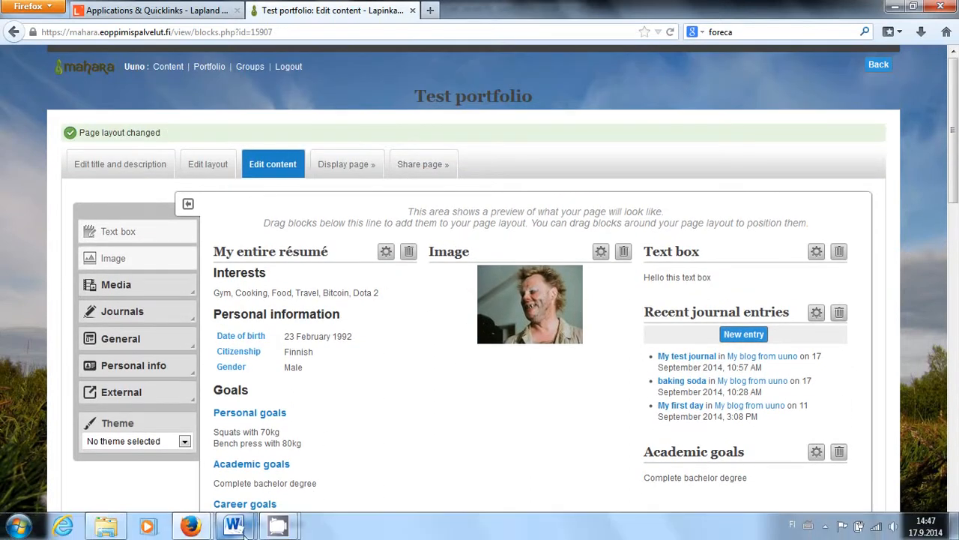